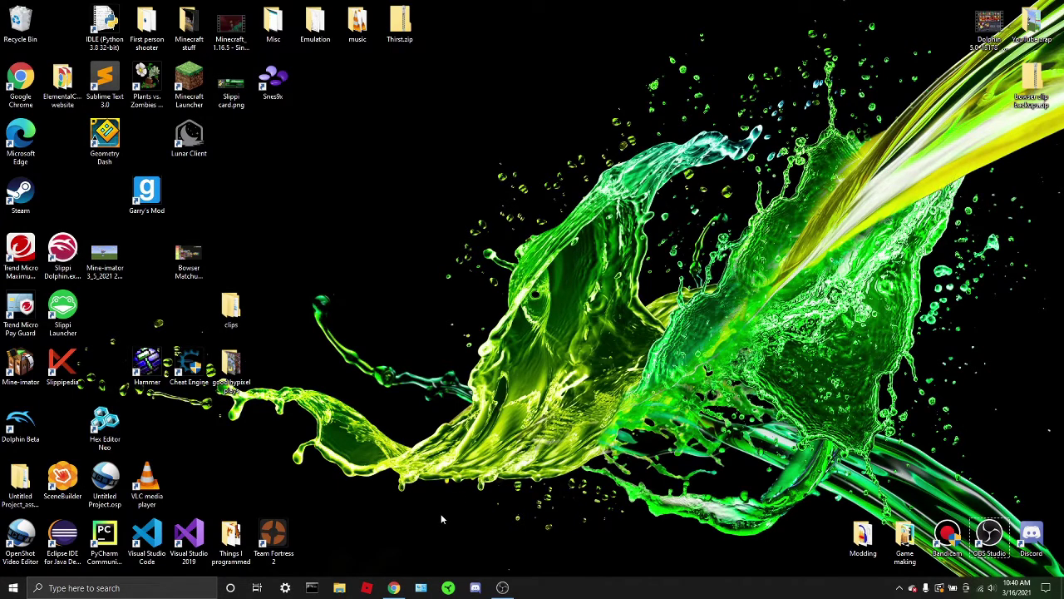
Step: Find the Crazy Hand v1.31 download link in the SmashBoards thread in the browser, and close the browser
click(399, 587)
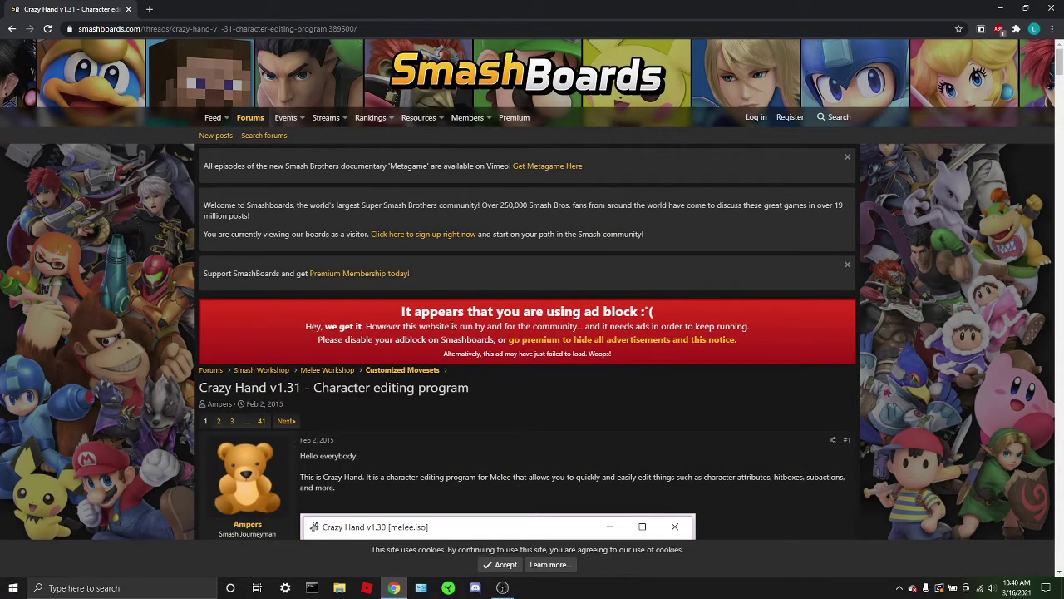
scroll(416, 414, down, 2)
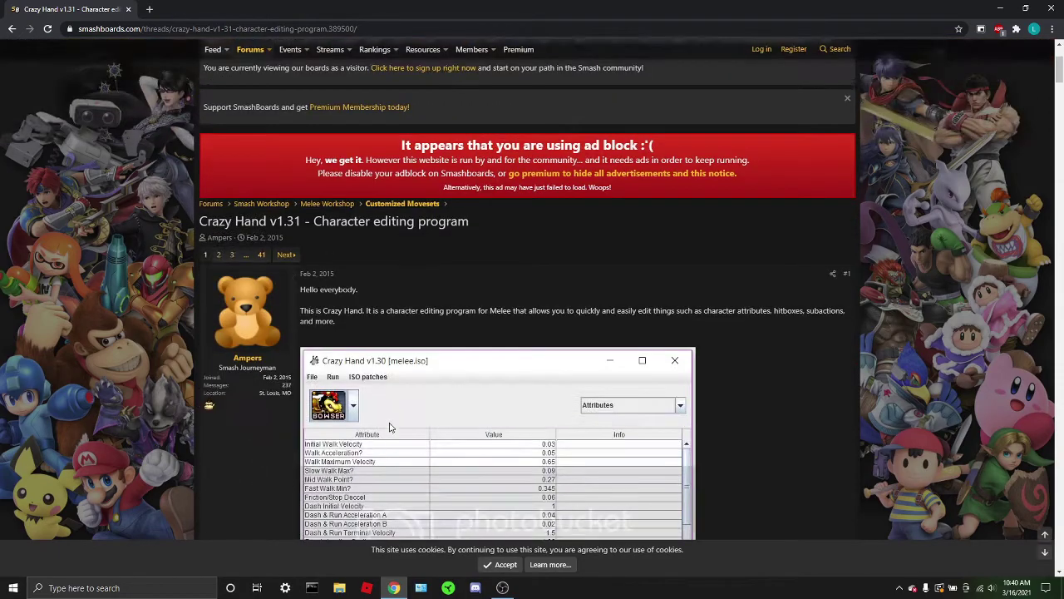
scroll(446, 414, up, 2)
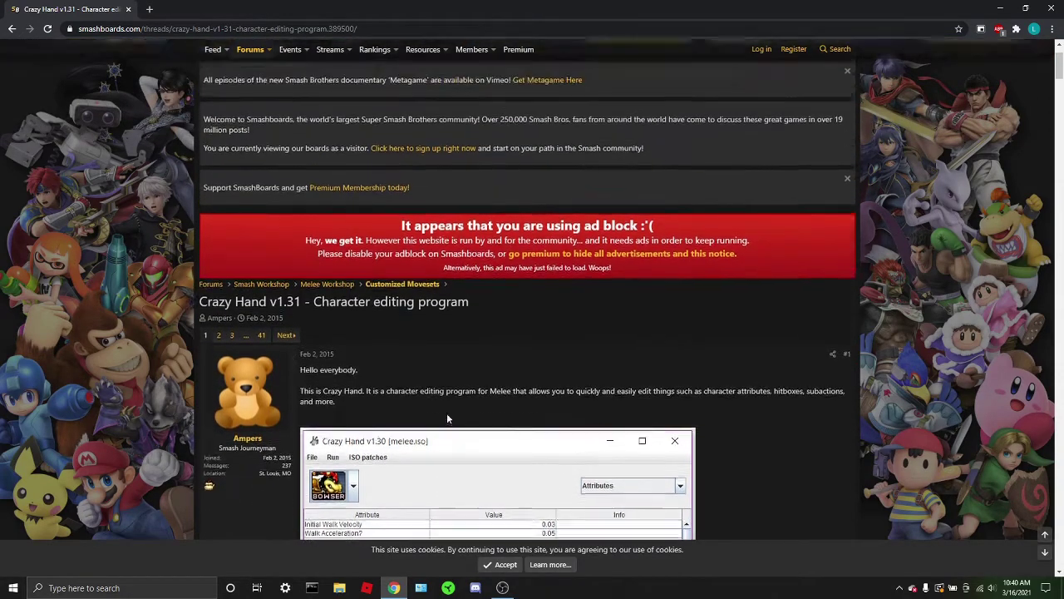
scroll(447, 412, down, 11)
scroll(373, 340, down, 8)
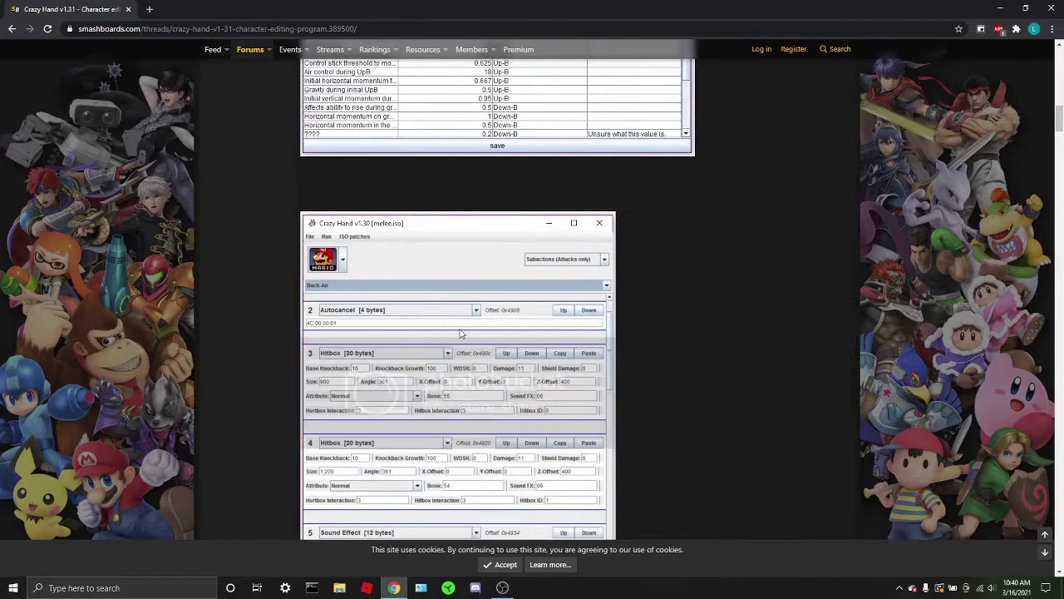
scroll(382, 199, down, 12)
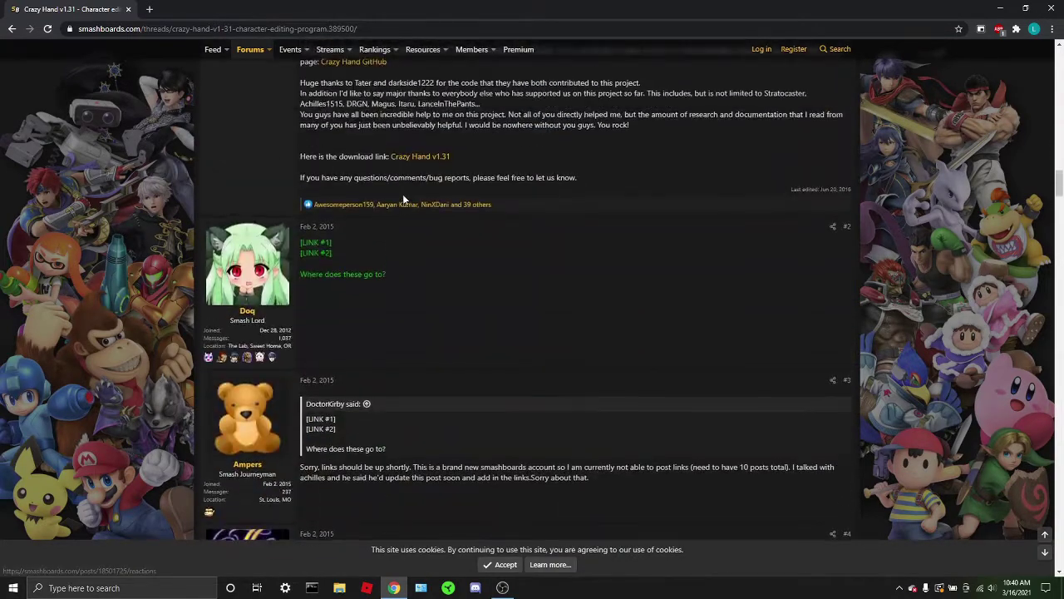
scroll(403, 200, up, 1)
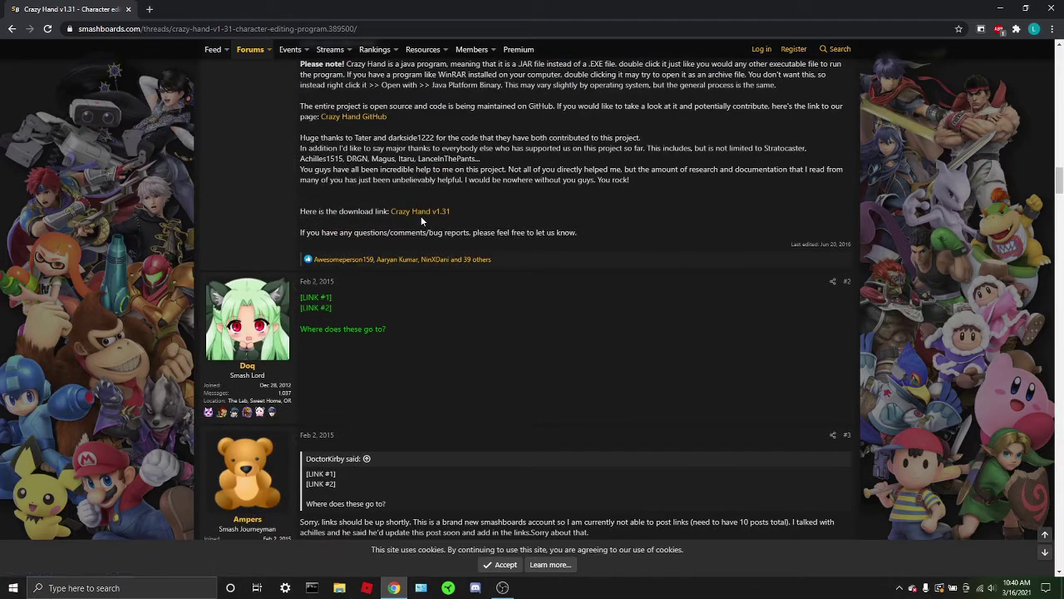
click(420, 215)
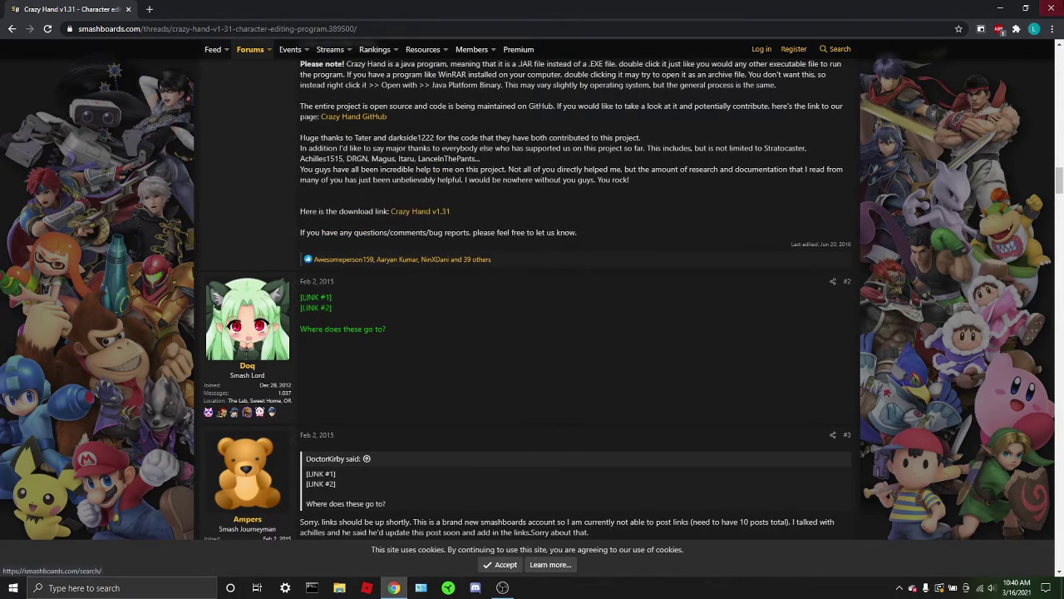
click(1051, 9)
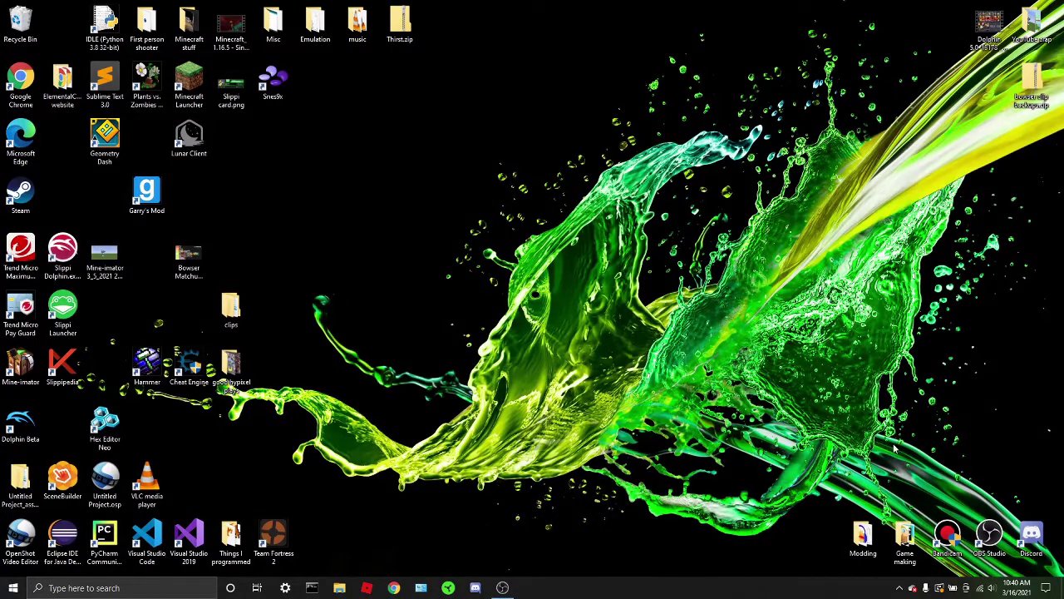
Step: Delete testing.iso from the roms folder inside the Modding folder
double_click(870, 536)
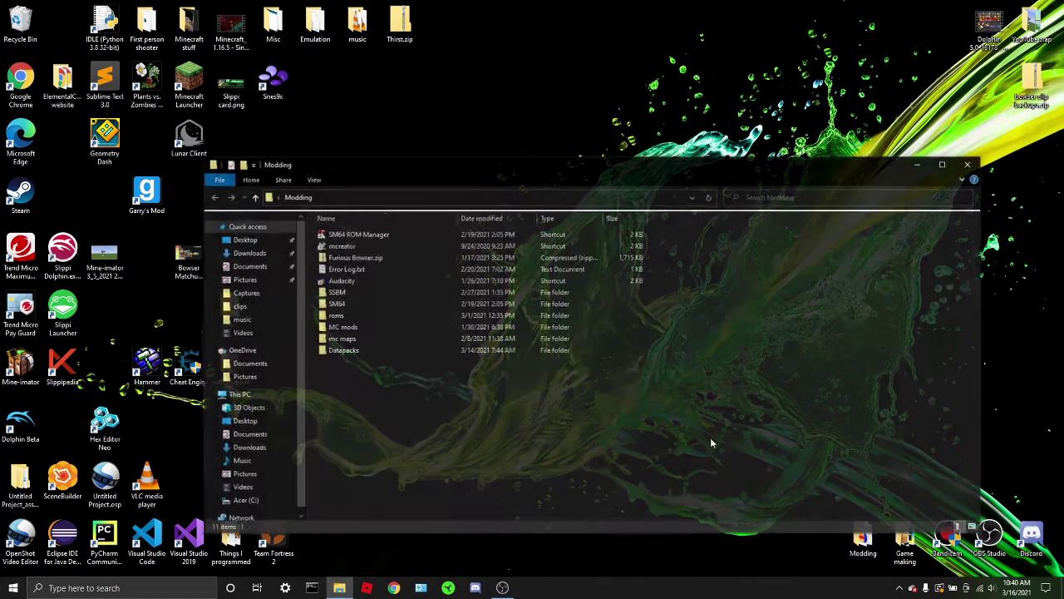
double_click(365, 315)
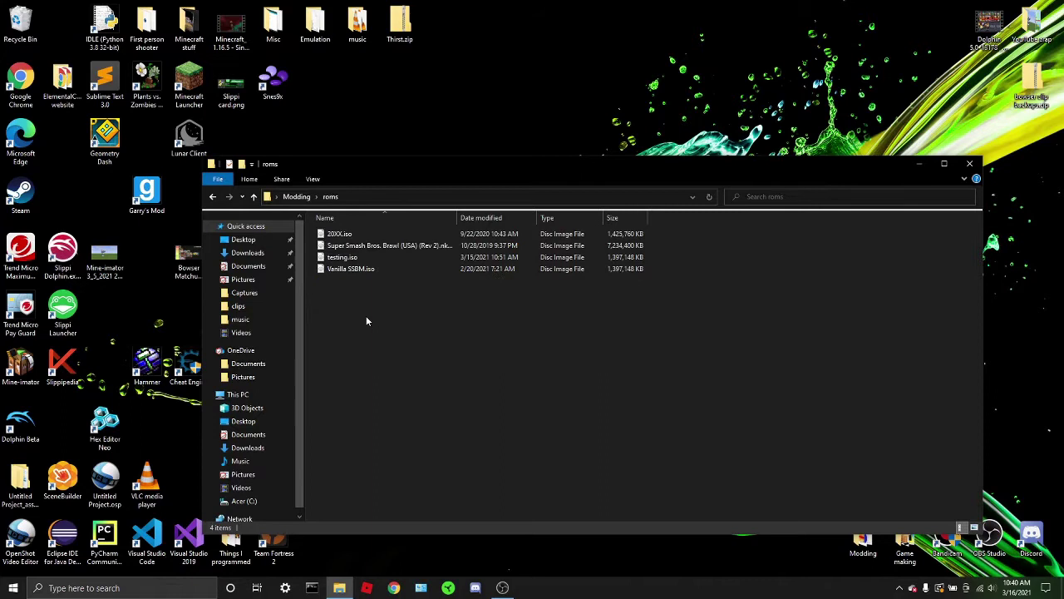
click(356, 258)
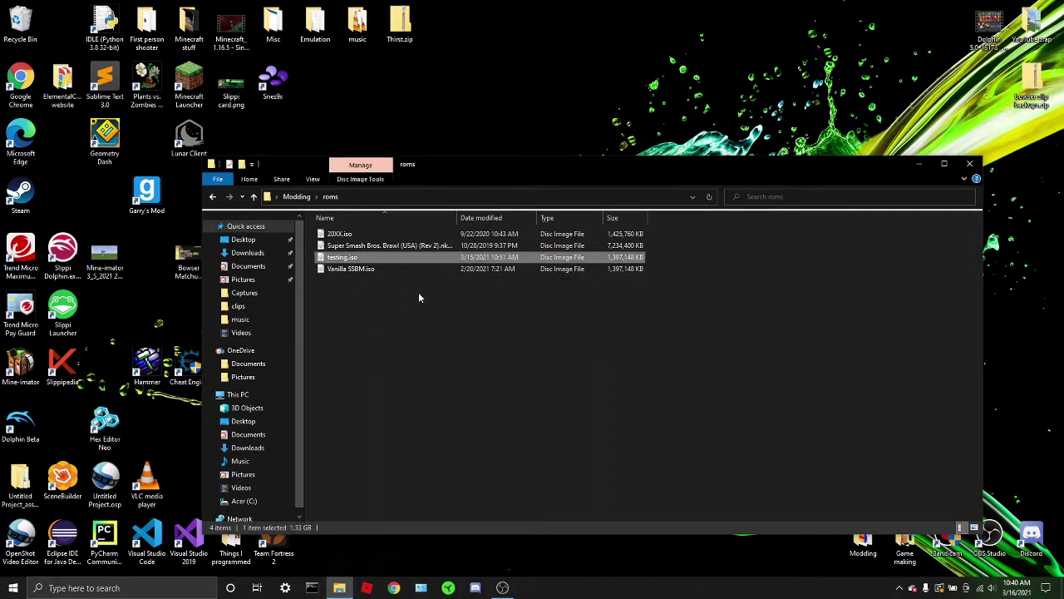
key(Delete)
Step: Duplicate Vanilla SSBM.iso within the roms folder
click(394, 261)
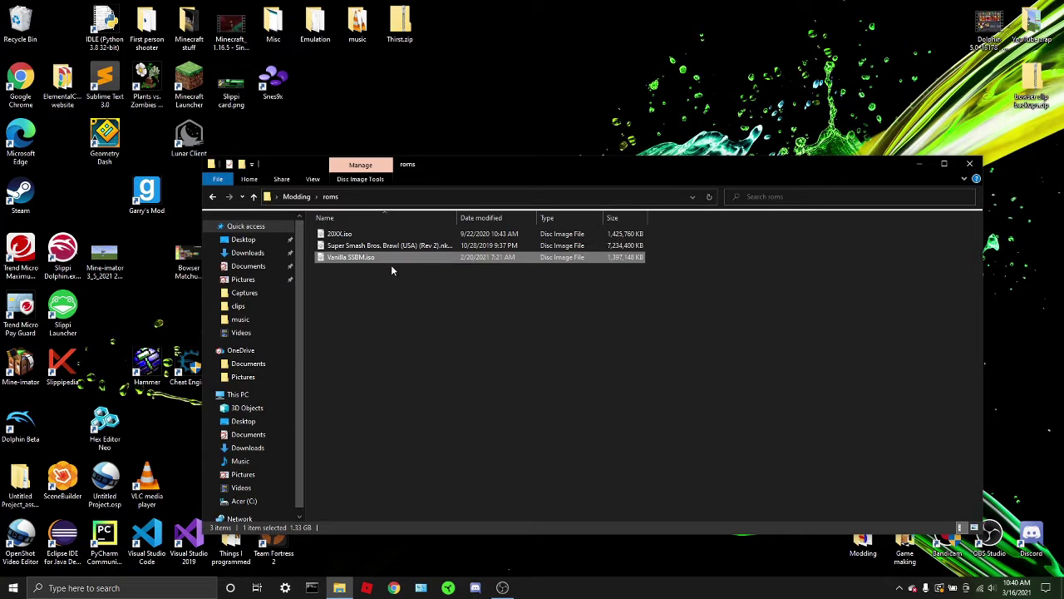
click(388, 283)
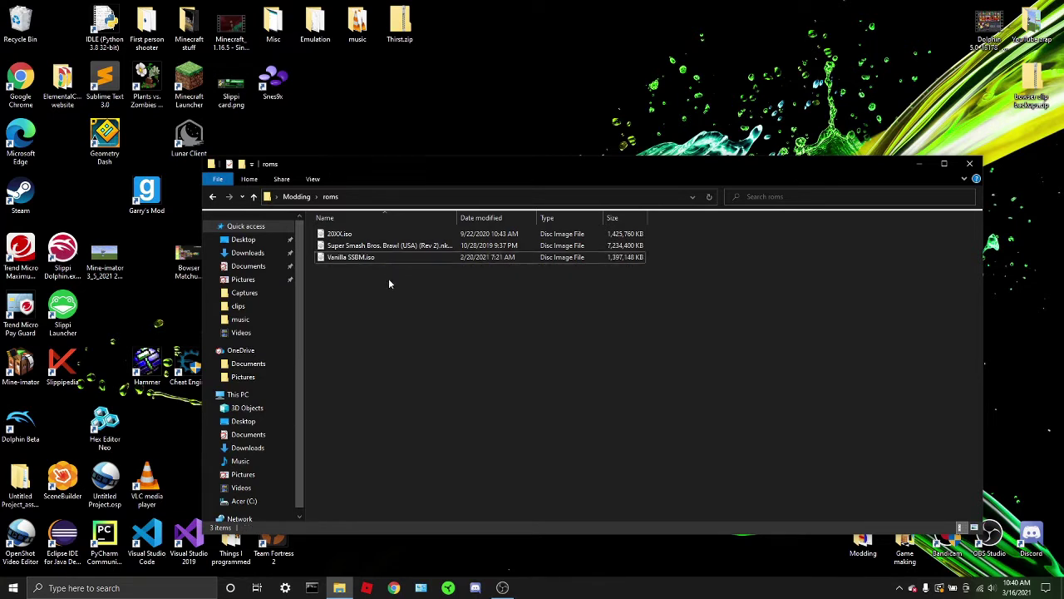
key(ctrl+v)
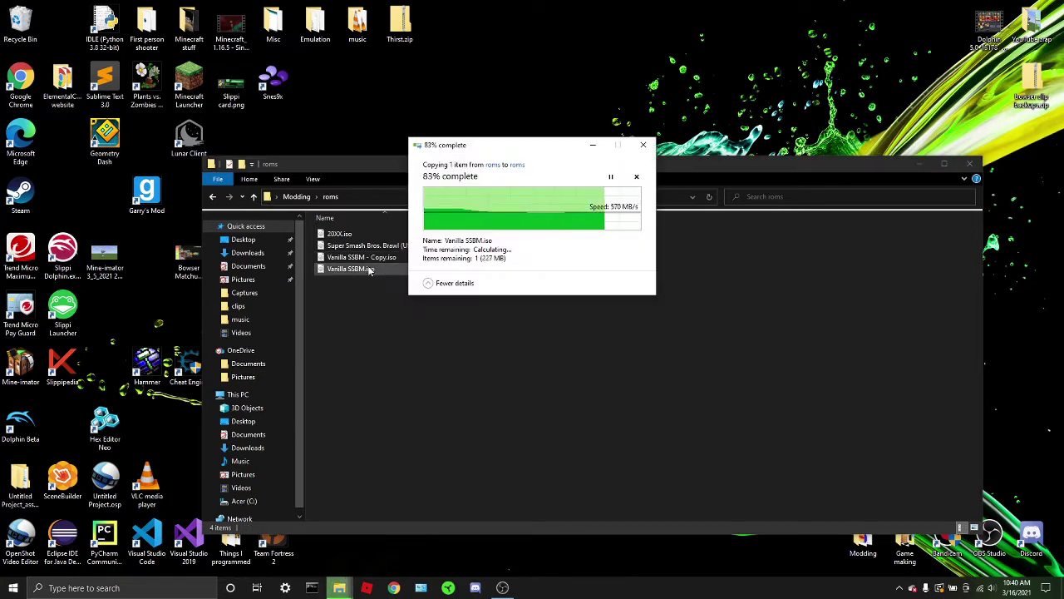
Step: Rename the copy of Vanilla SSBM.iso as testing.iso
right_click(381, 257)
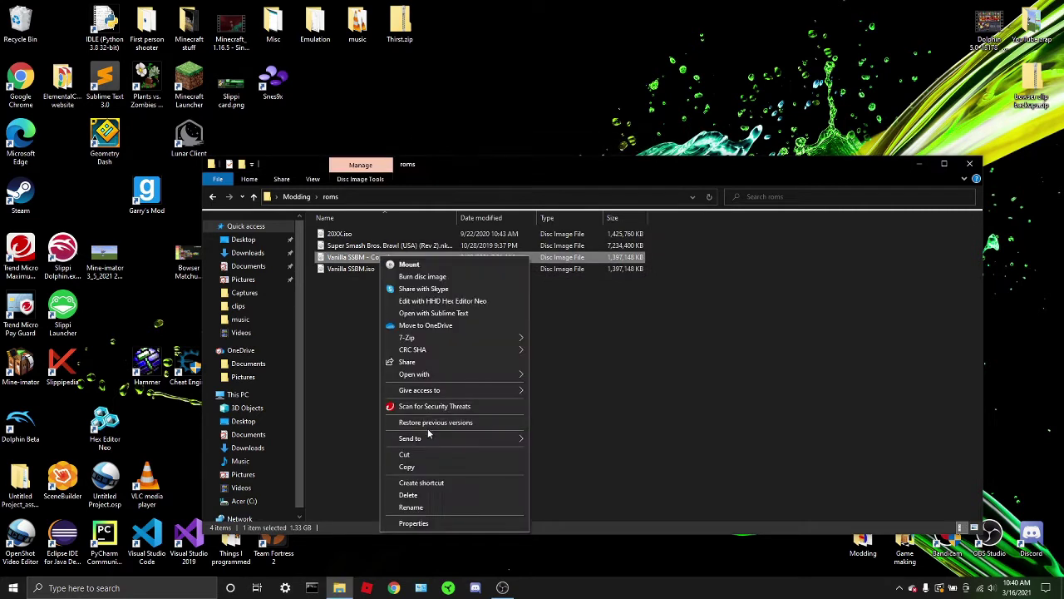
click(411, 507)
text(testin)
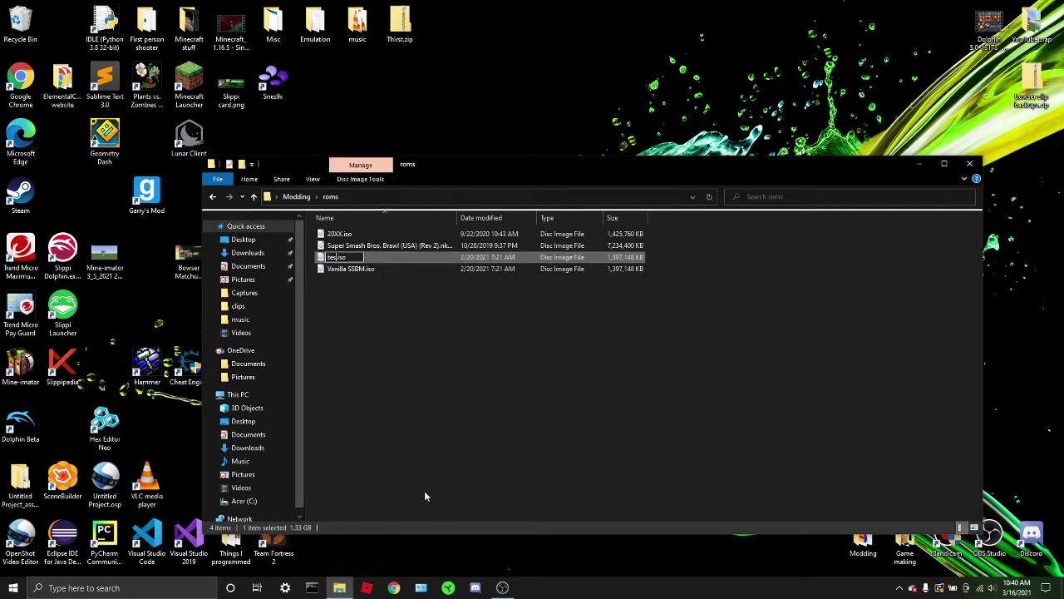
text(g)
click(411, 474)
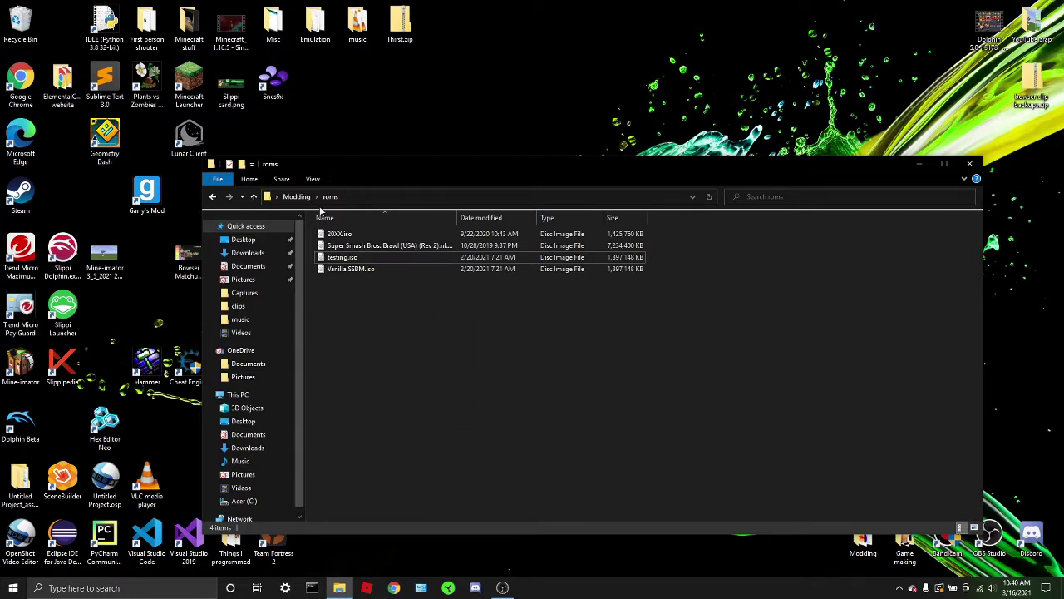
click(347, 271)
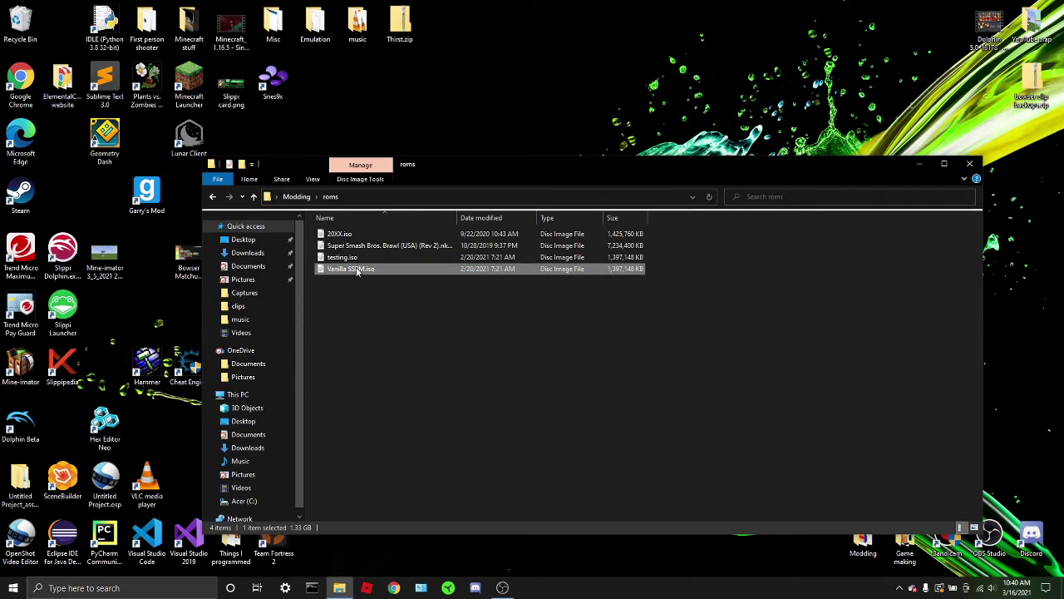
click(356, 259)
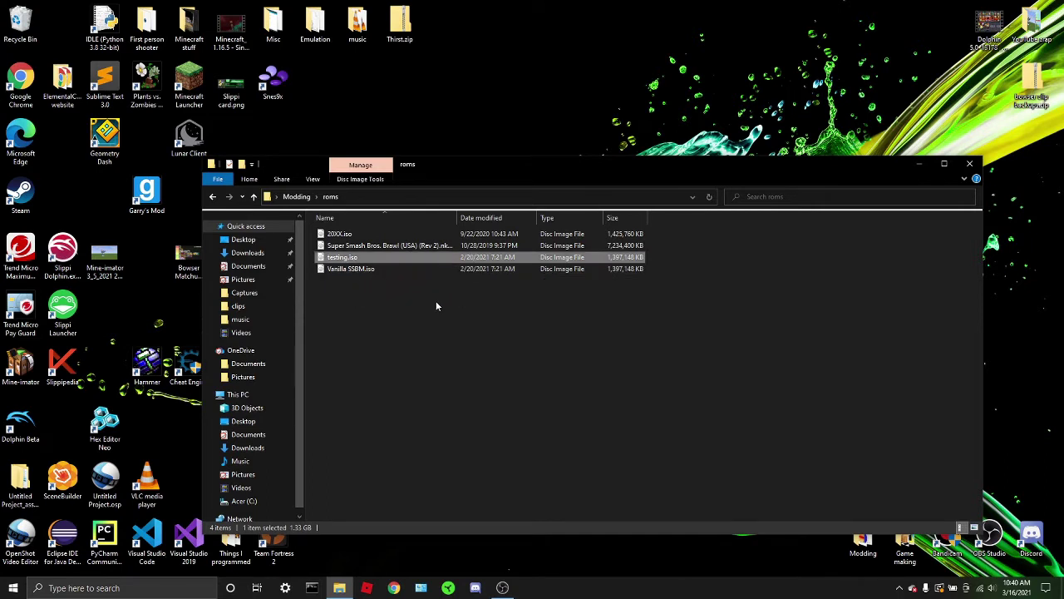
click(408, 320)
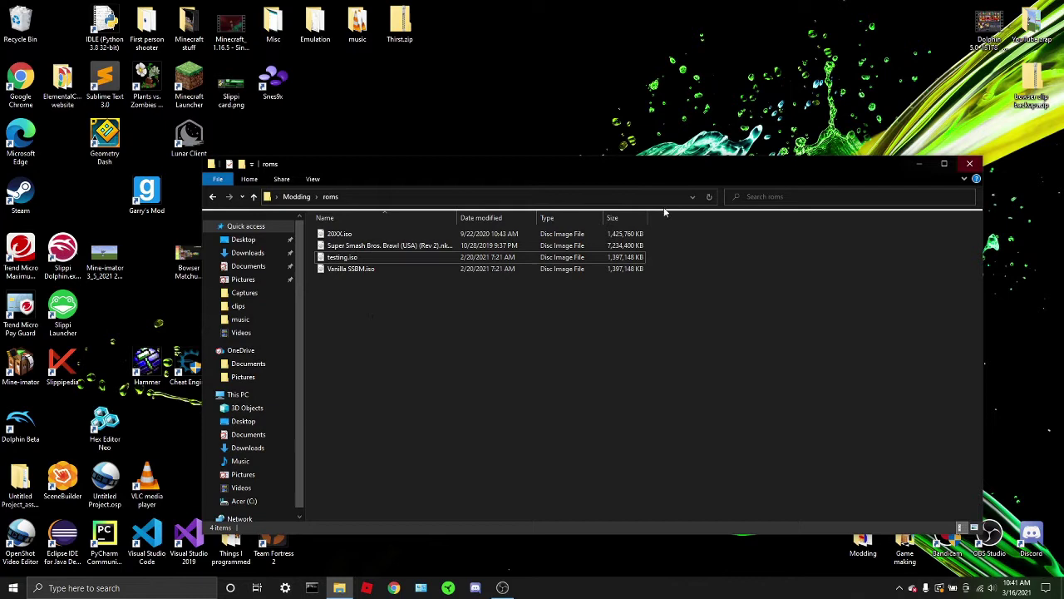
Step: Launch Crazy Hand v1.31 from the SSBM folder inside the Modding folder
click(297, 196)
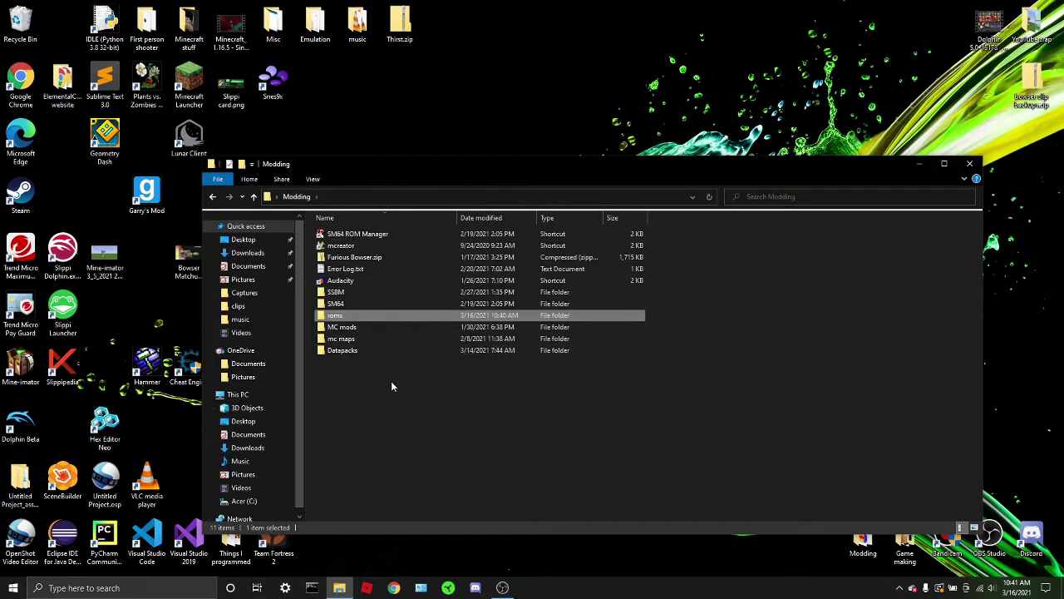
double_click(356, 292)
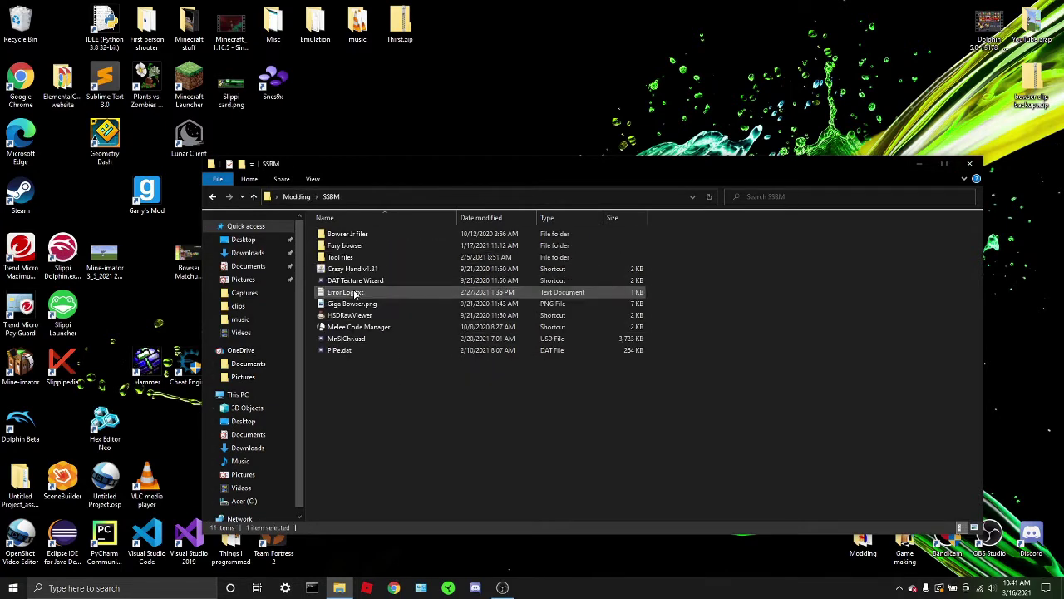
click(361, 271)
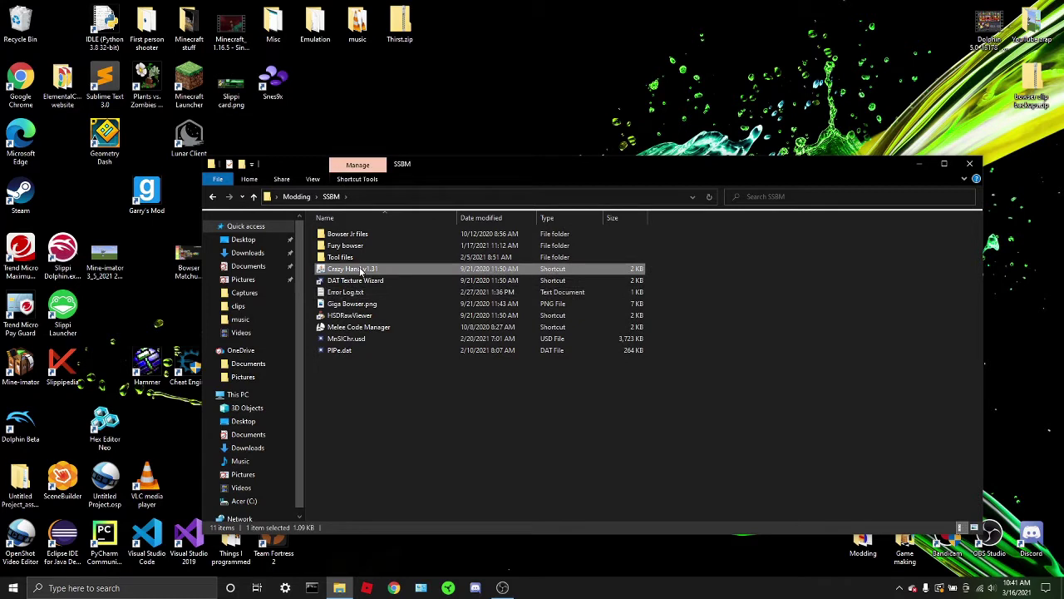
double_click(408, 269)
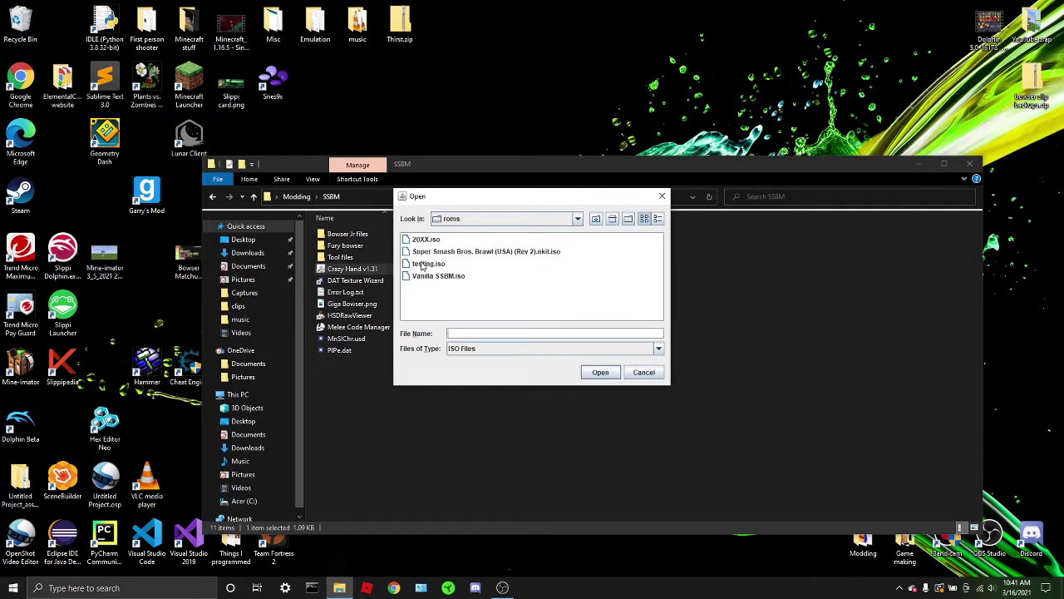
Step: Load testing.iso from the roms folder into Crazy Hand and close the SSBM folder window behind it
click(518, 221)
scroll(499, 258, up, 4)
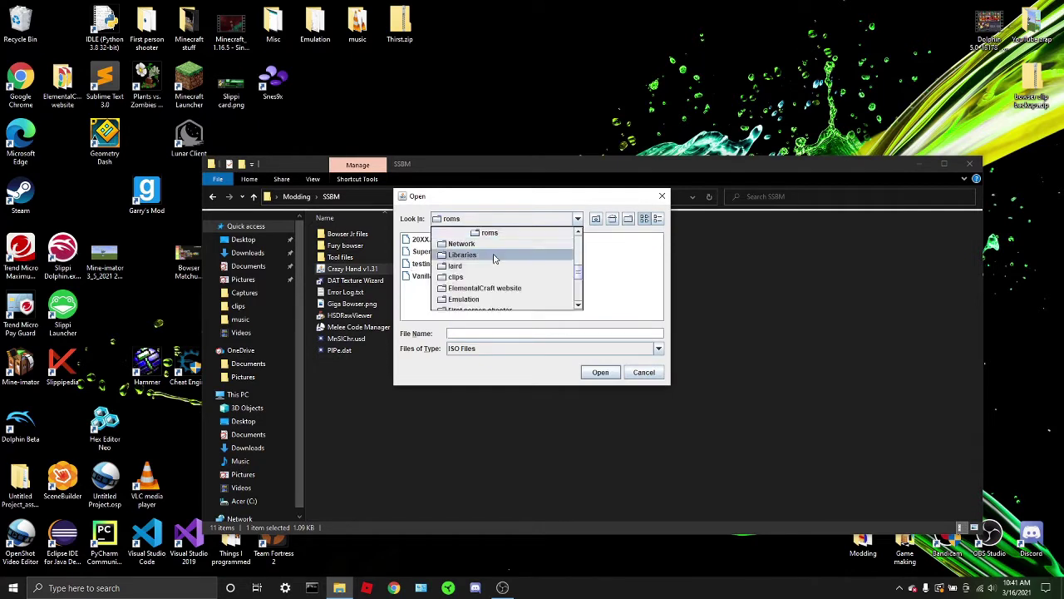
click(490, 265)
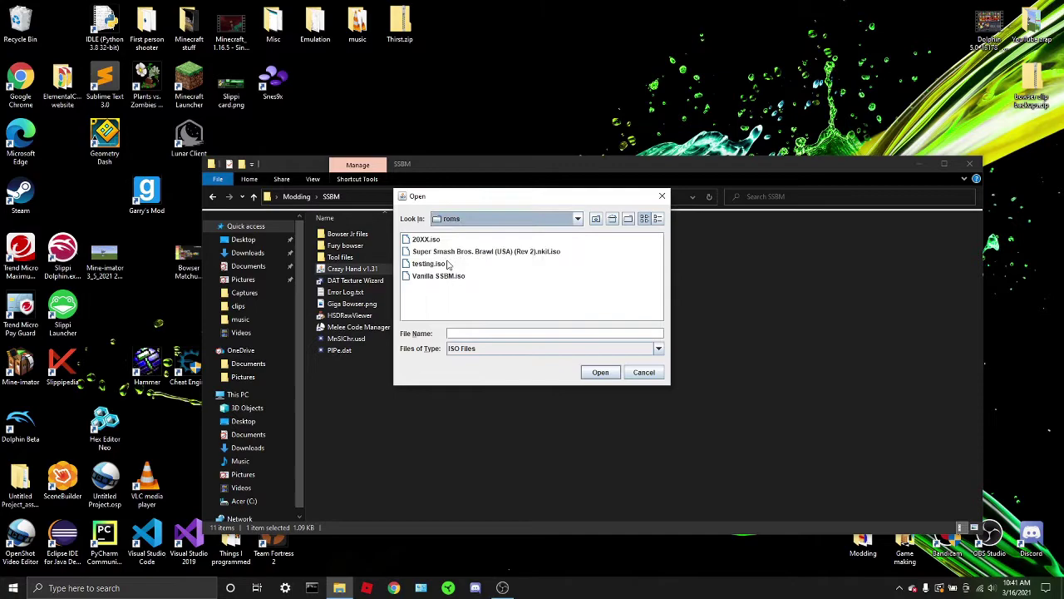
double_click(430, 266)
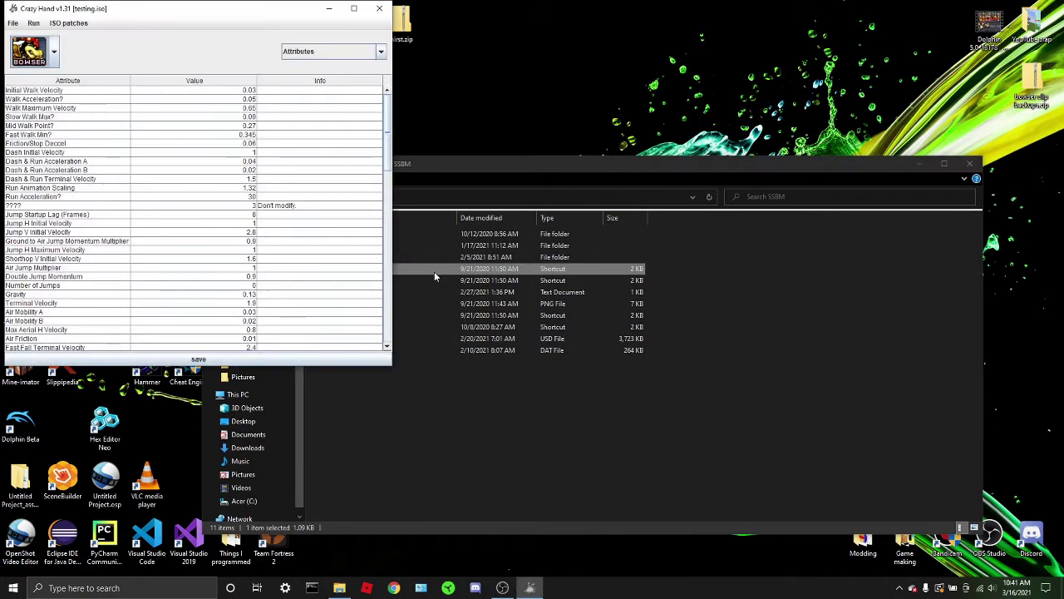
drag(176, 10, 549, 115)
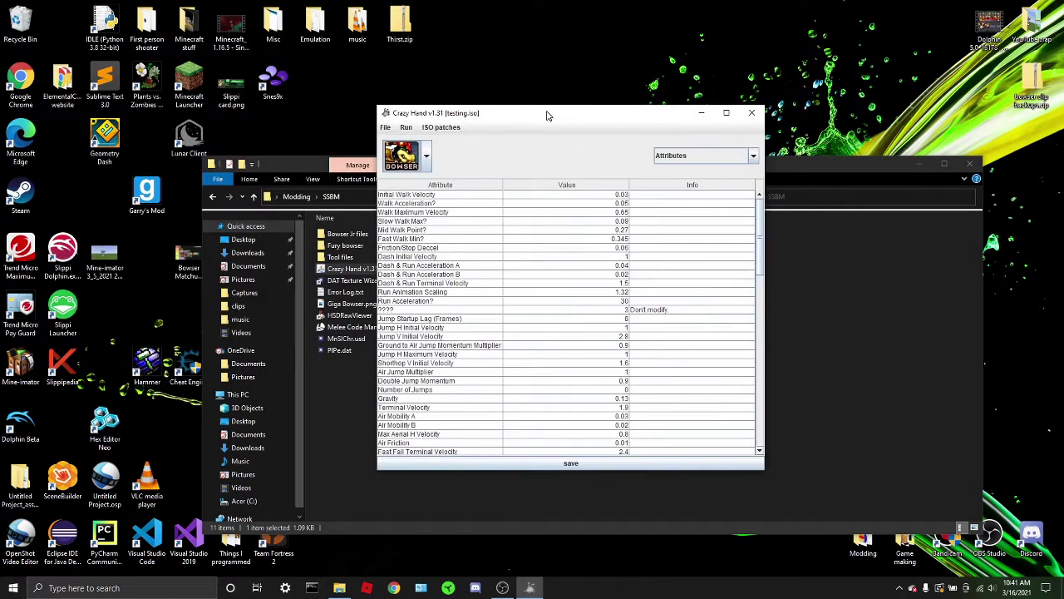
click(960, 172)
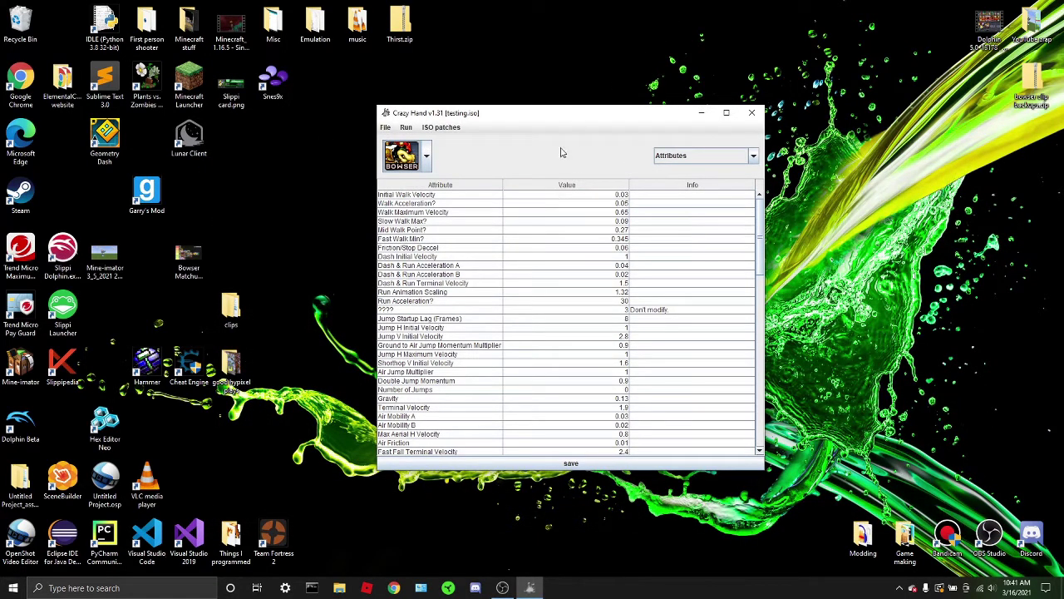
Step: Look through Bowser's attribute list and the characters available for editing
scroll(636, 295, down, 2)
scroll(631, 293, down, 8)
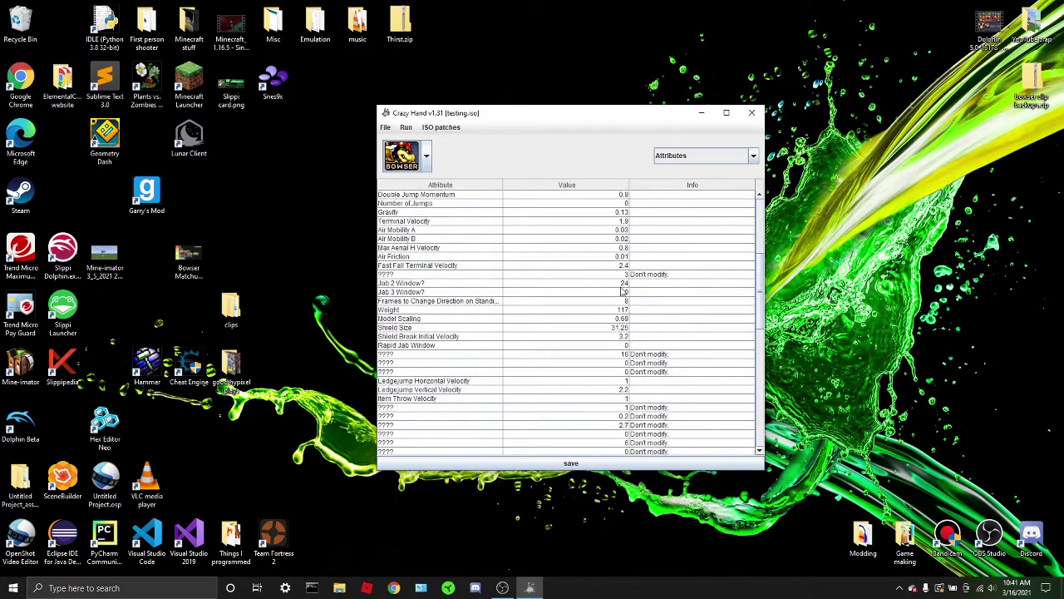
scroll(622, 291, up, 10)
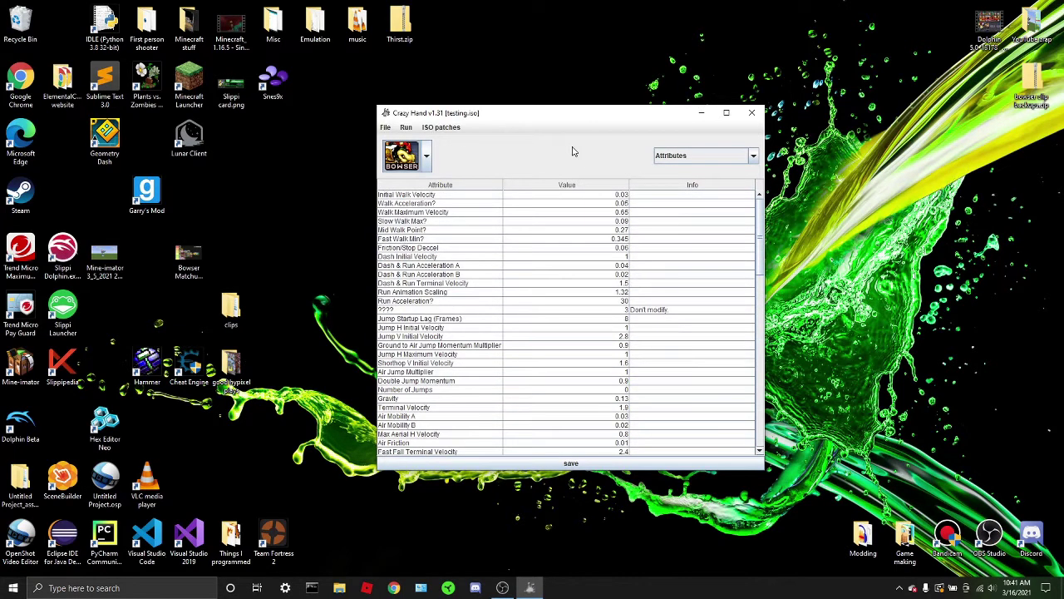
click(422, 160)
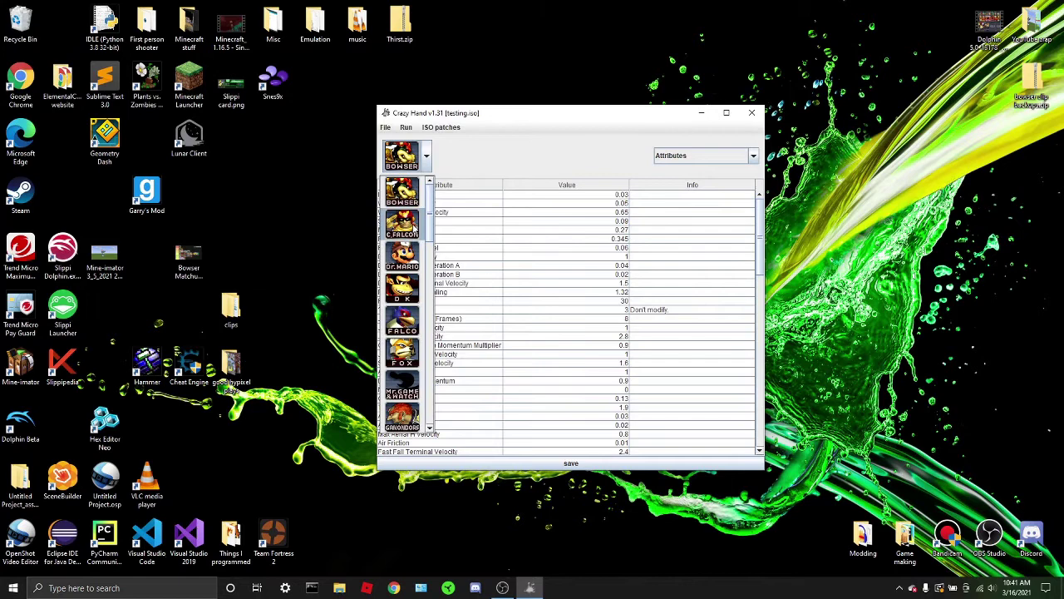
scroll(413, 228, down, 1)
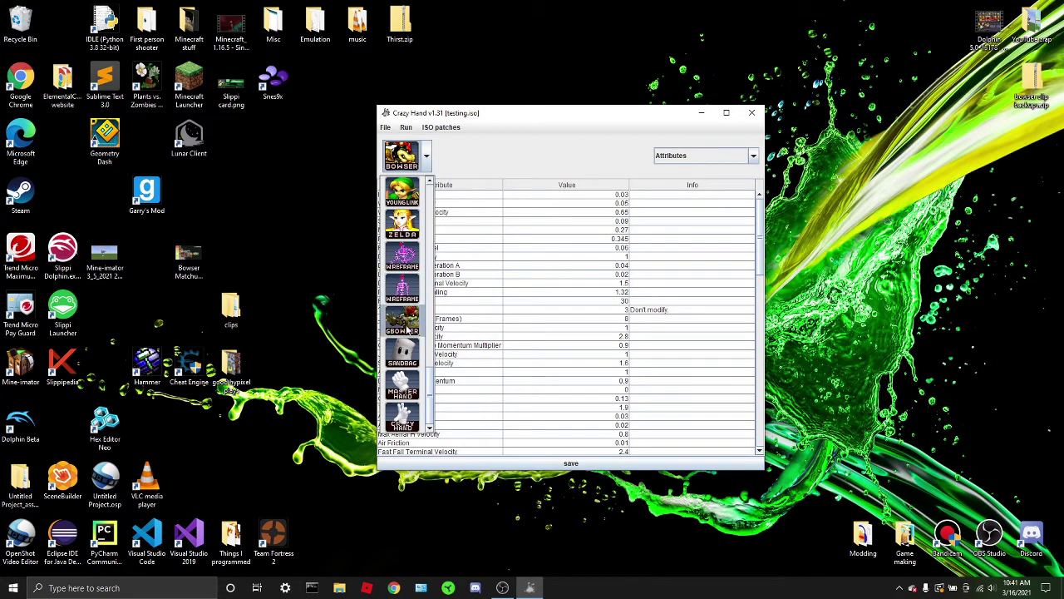
scroll(420, 283, up, 8)
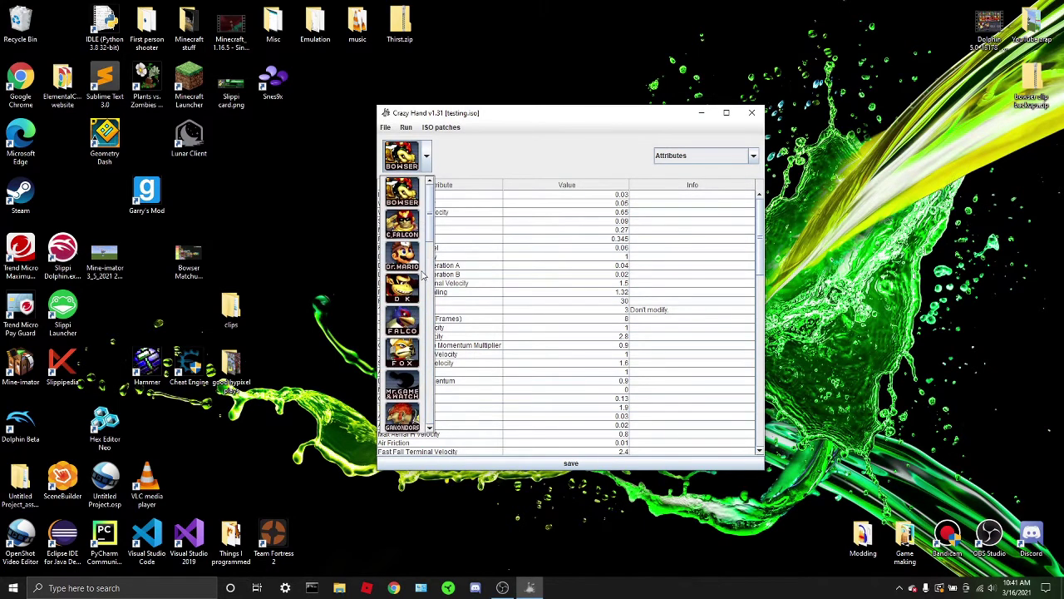
click(620, 151)
Step: Show the Subactions (Attacks only) data and switch the edited character to Falco
click(678, 159)
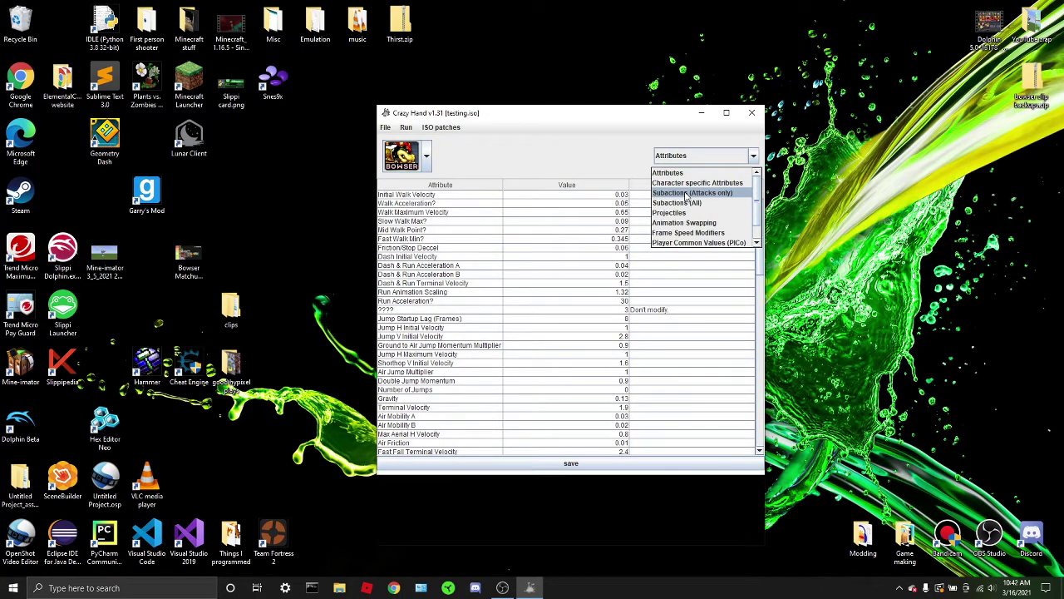
key(Return)
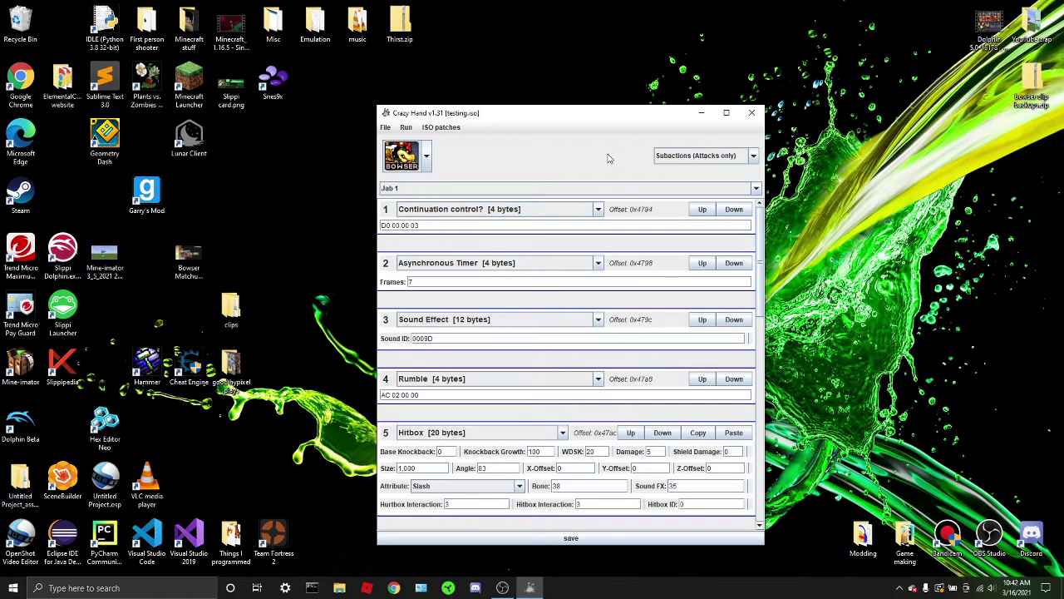
scroll(515, 249, down, 4)
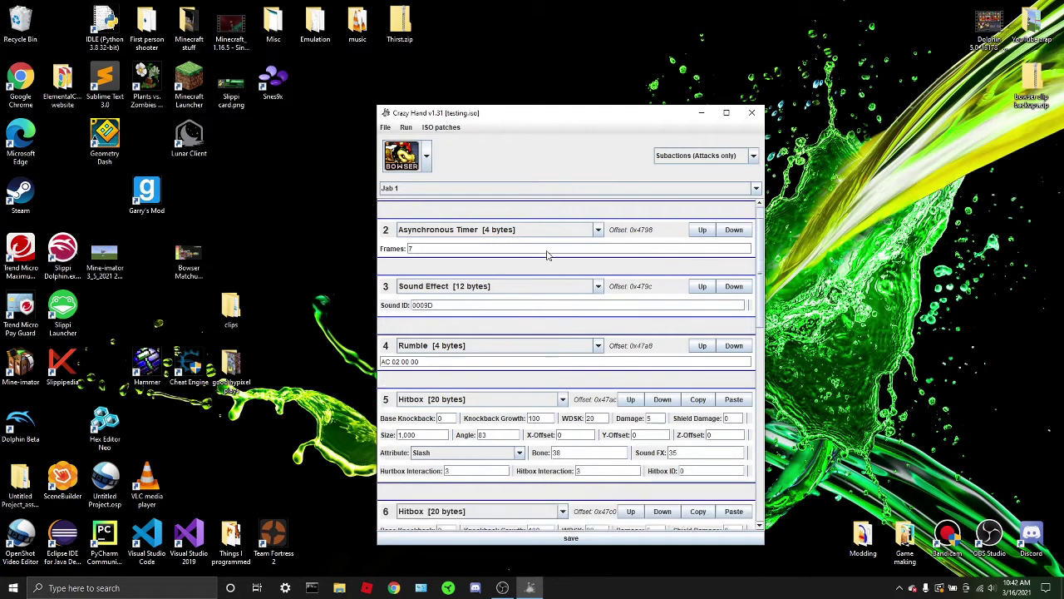
scroll(516, 249, up, 4)
click(427, 158)
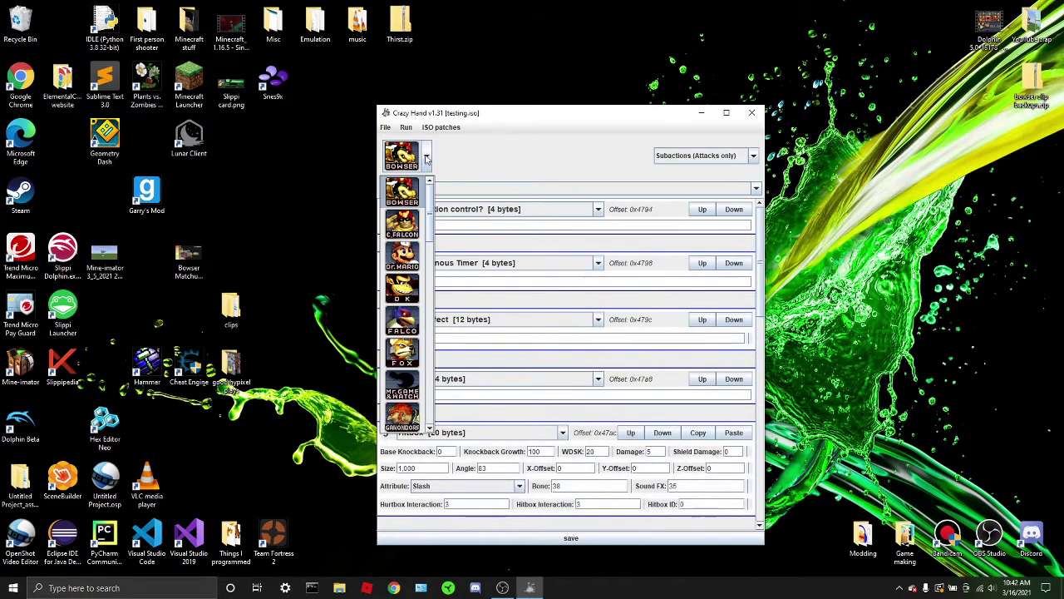
click(415, 328)
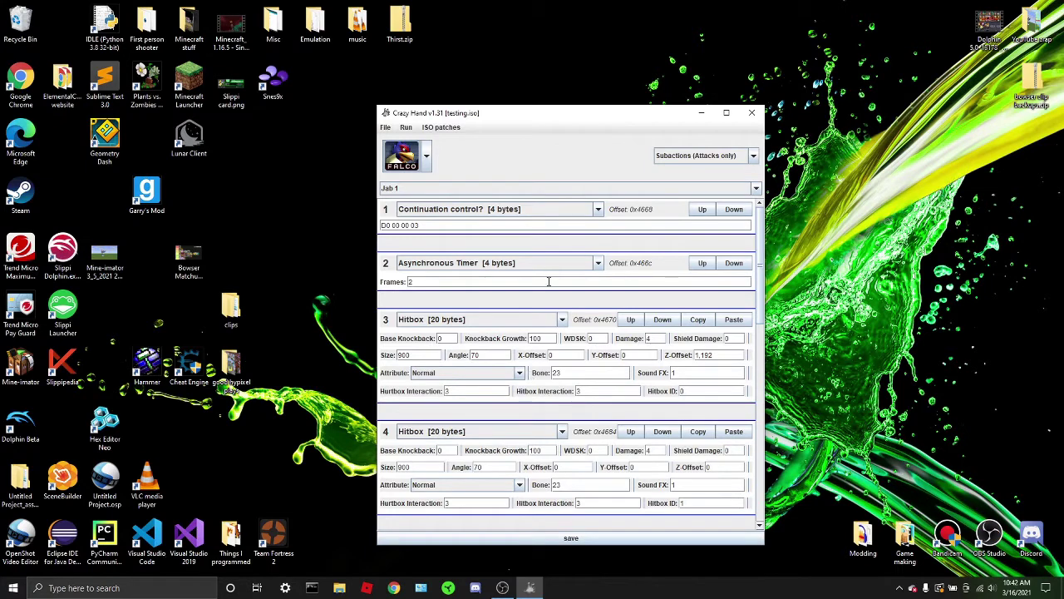
Step: Open Falco's Down-Air subaction
click(565, 190)
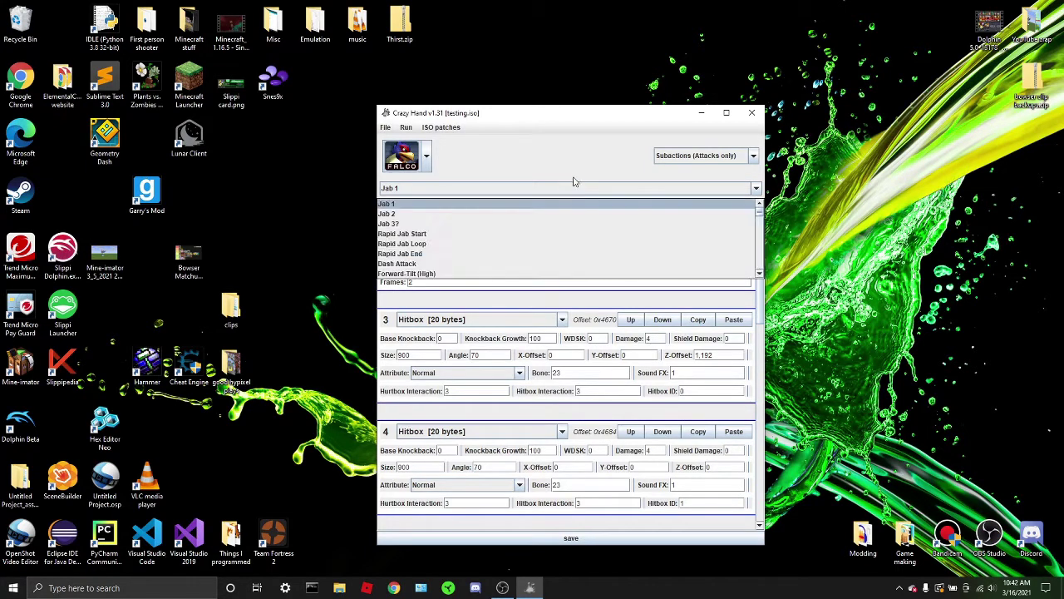
click(573, 185)
click(429, 189)
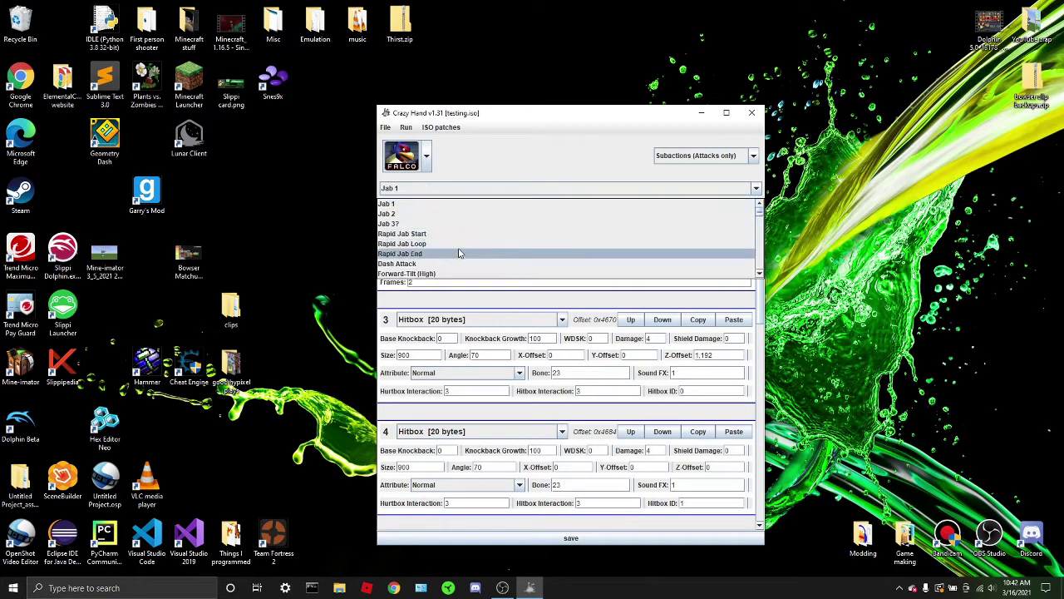
scroll(461, 254, down, 5)
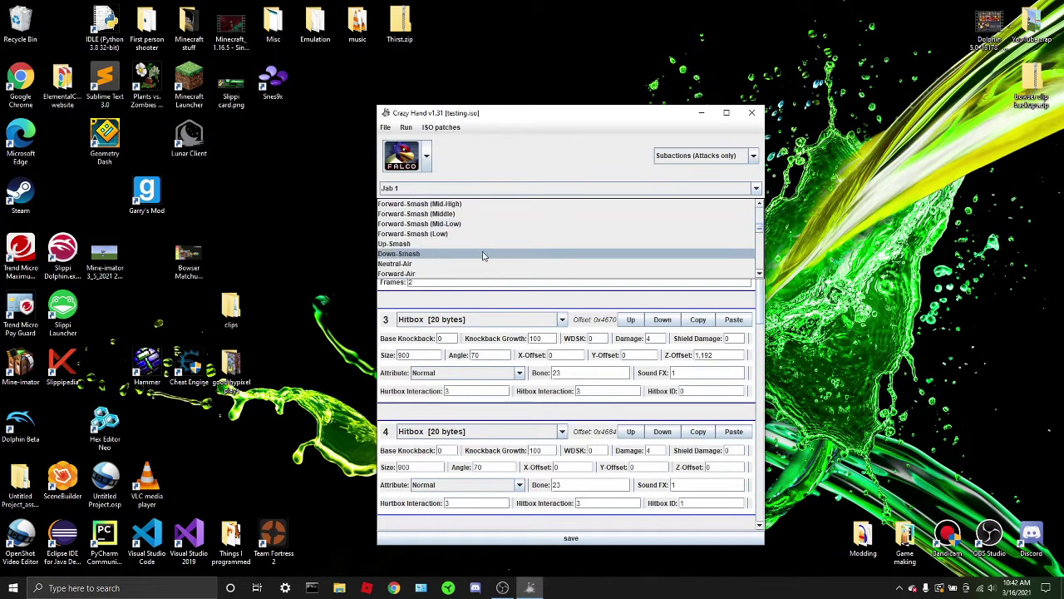
scroll(478, 257, down, 2)
click(476, 275)
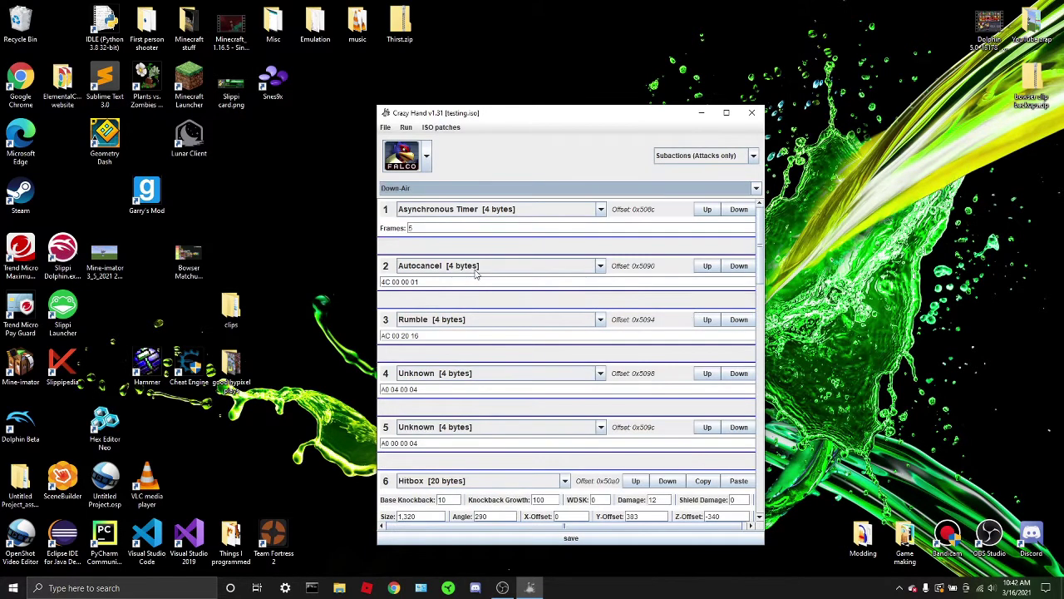
Step: Examine the angle, damage, knockback, size and sound effect fields of Down-Air hitboxes 6 and 7
scroll(476, 279, down, 3)
scroll(494, 295, down, 1)
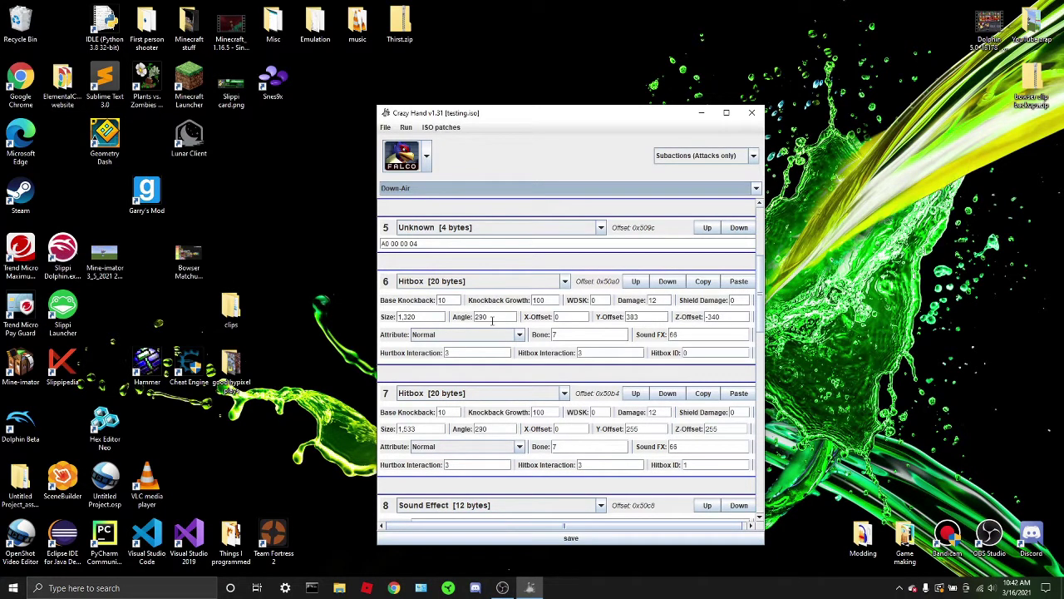
double_click(494, 315)
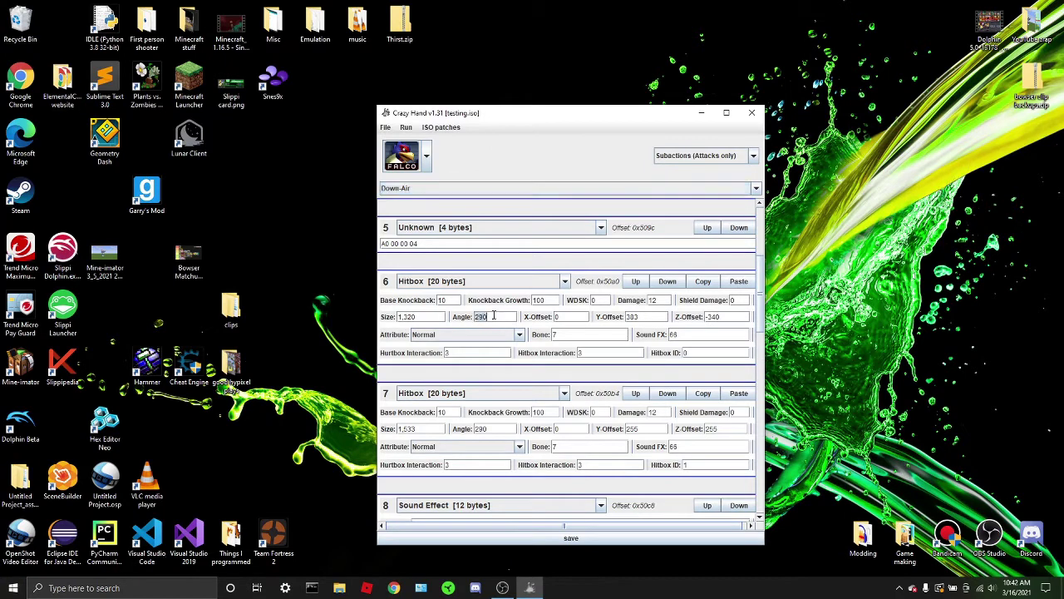
double_click(503, 427)
double_click(652, 300)
double_click(453, 301)
double_click(539, 300)
double_click(428, 316)
double_click(683, 334)
Step: Set the angle of Down-Air hitboxes 6 and 7 to 270 and save
double_click(497, 316)
text(2)
double_click(491, 428)
text(270)
click(607, 538)
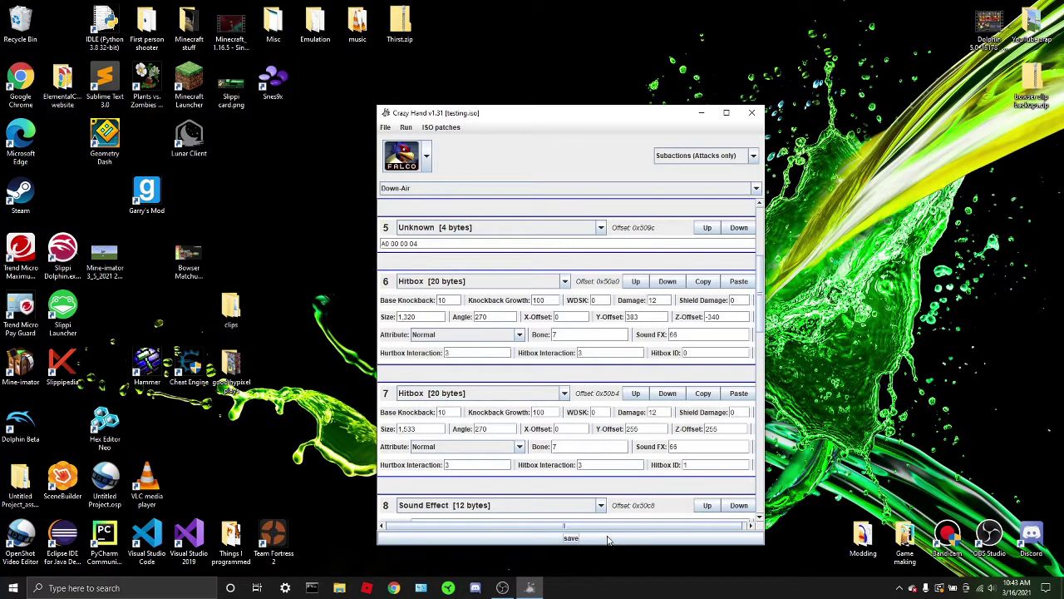
Step: Set the angle of Down-Air hitboxes 10 and 11 to 361 and save
scroll(532, 375, down, 6)
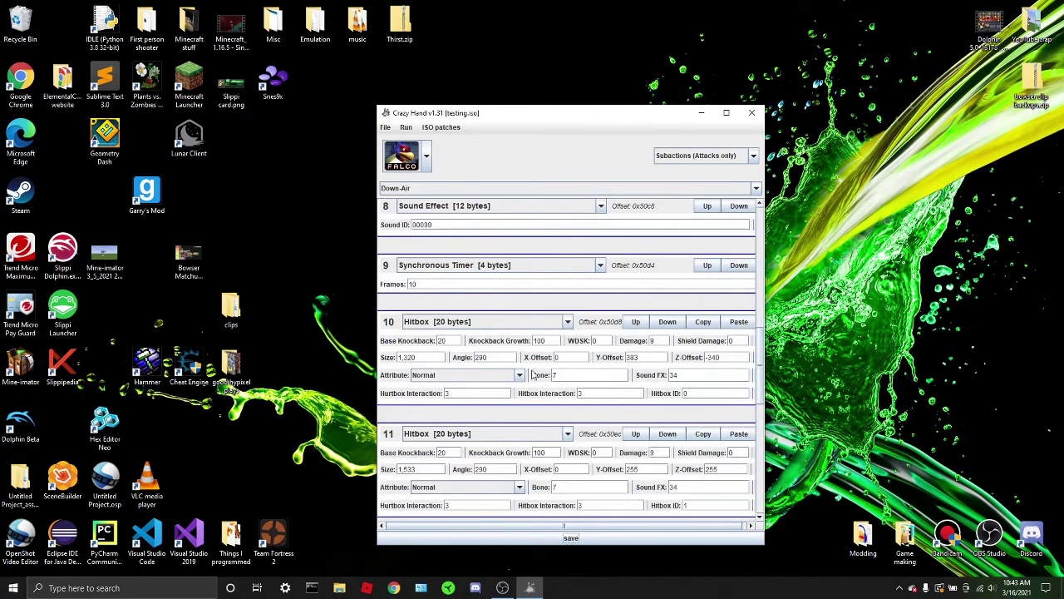
double_click(515, 355)
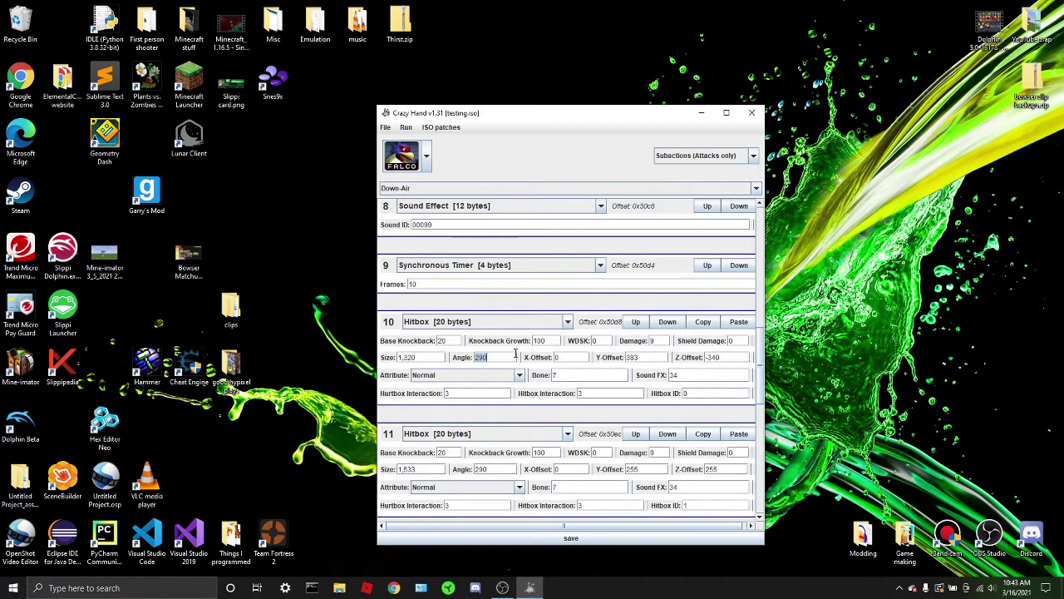
scroll(516, 356, up, 5)
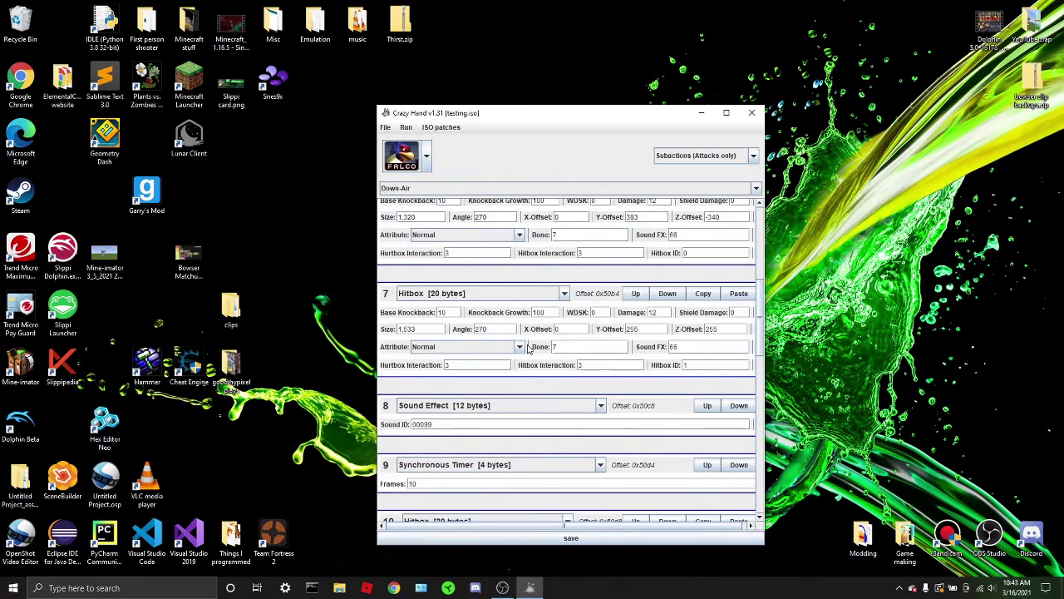
scroll(527, 348, down, 5)
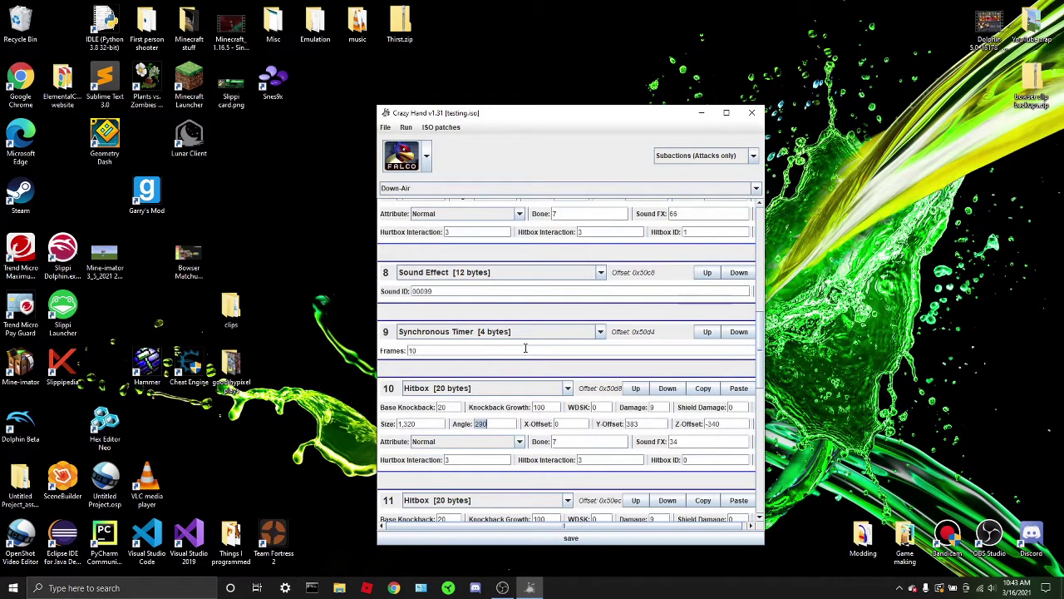
scroll(512, 379, down, 2)
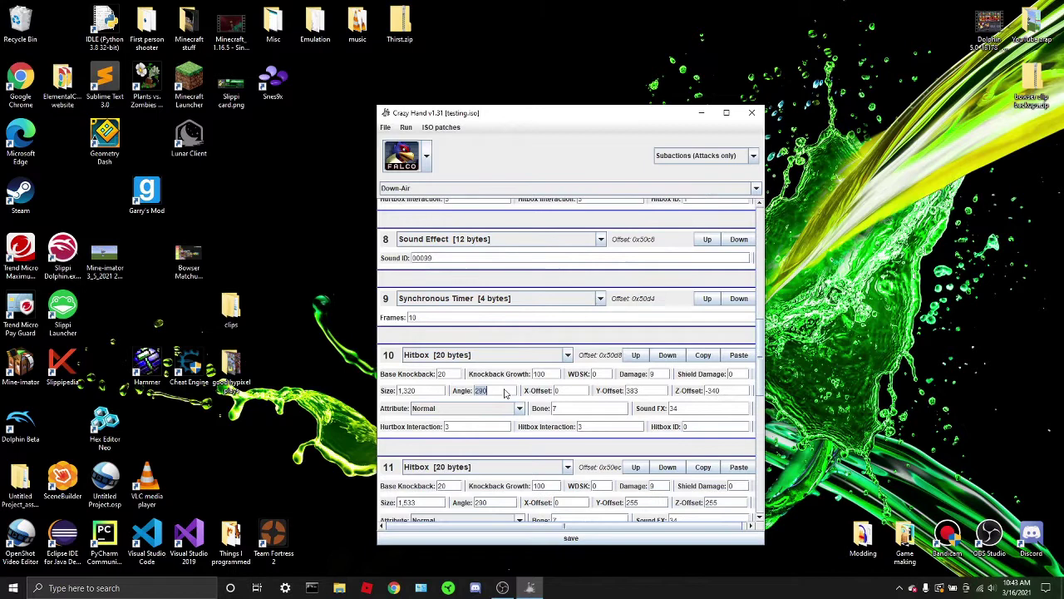
scroll(504, 392, down, 4)
scroll(504, 394, up, 2)
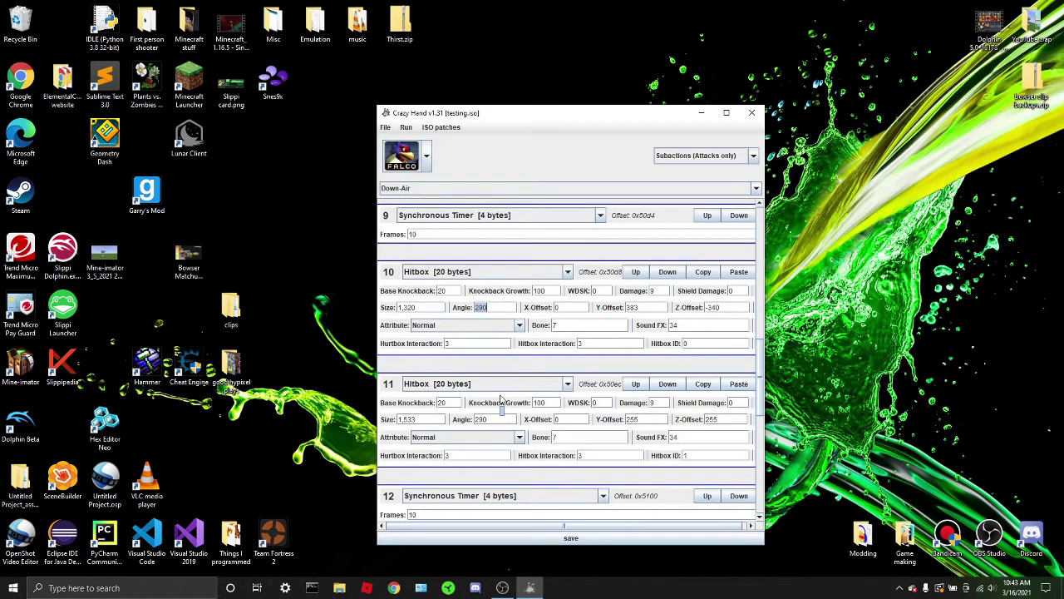
text(361)
double_click(514, 418)
text(3)
drag(476, 420, 517, 421)
click(534, 542)
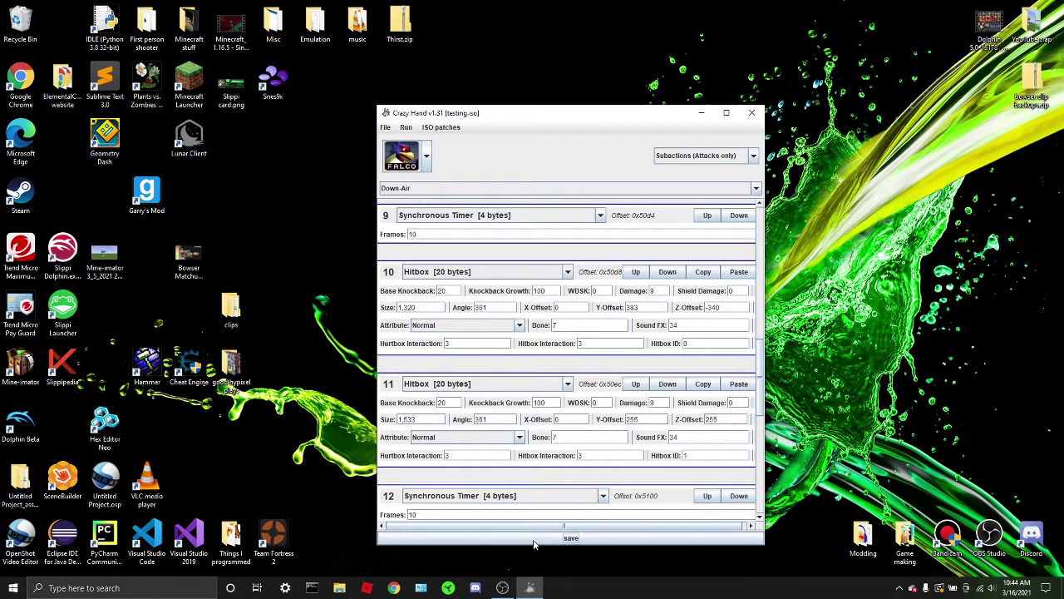
Step: Minimize Crazy Hand and launch Slippi Dolphin from the desktop to run the game
scroll(514, 402, down, 10)
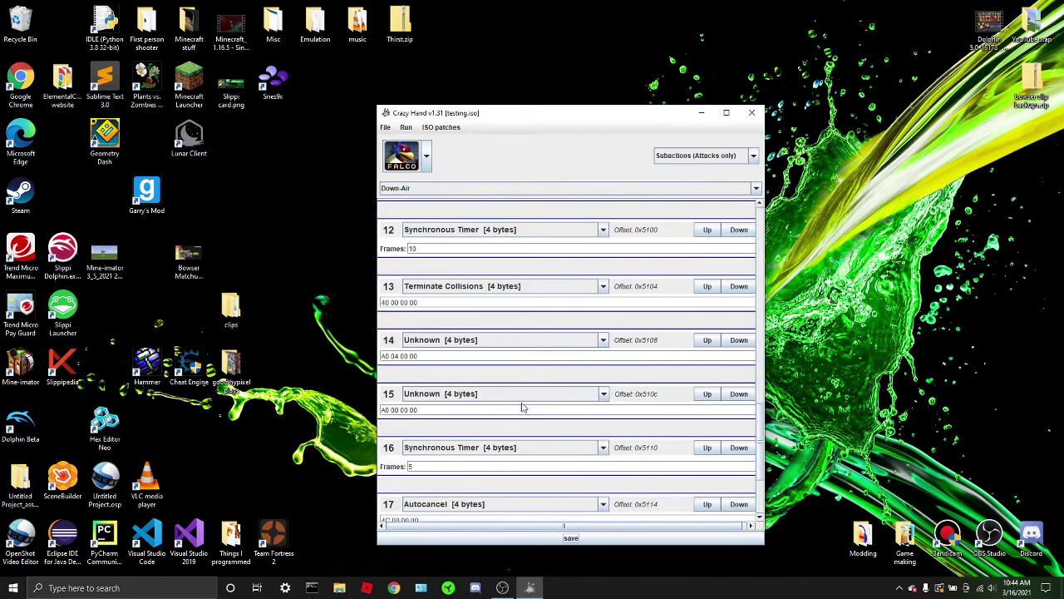
scroll(593, 413, up, 5)
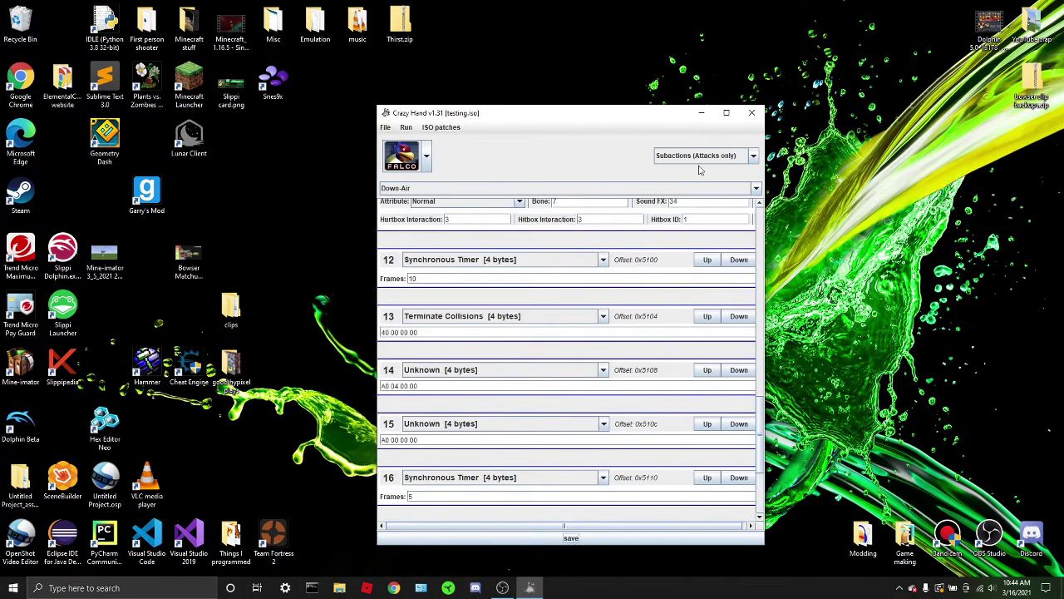
click(700, 112)
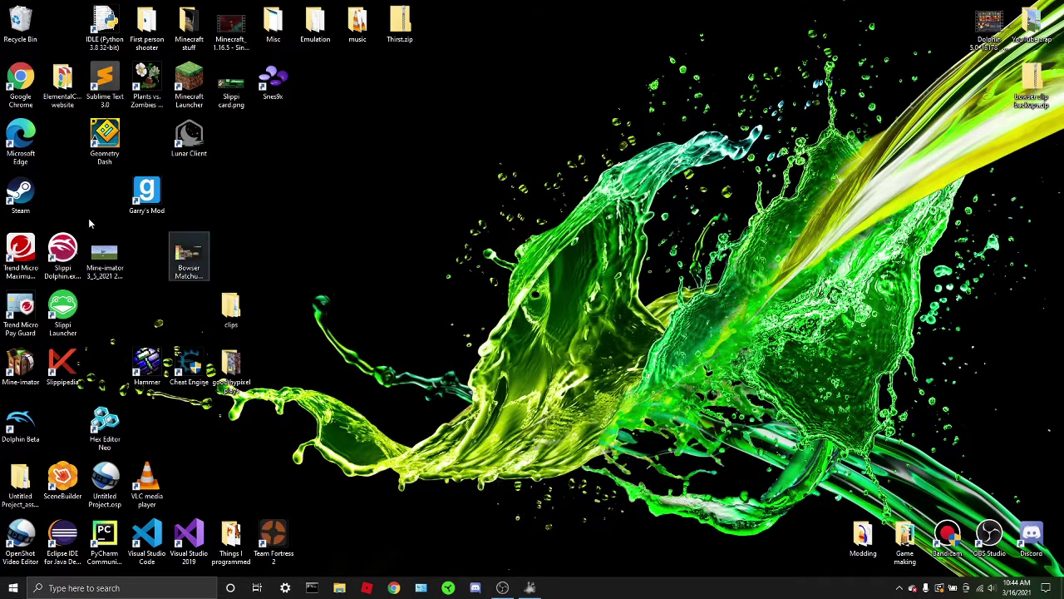
click(61, 243)
double_click(62, 243)
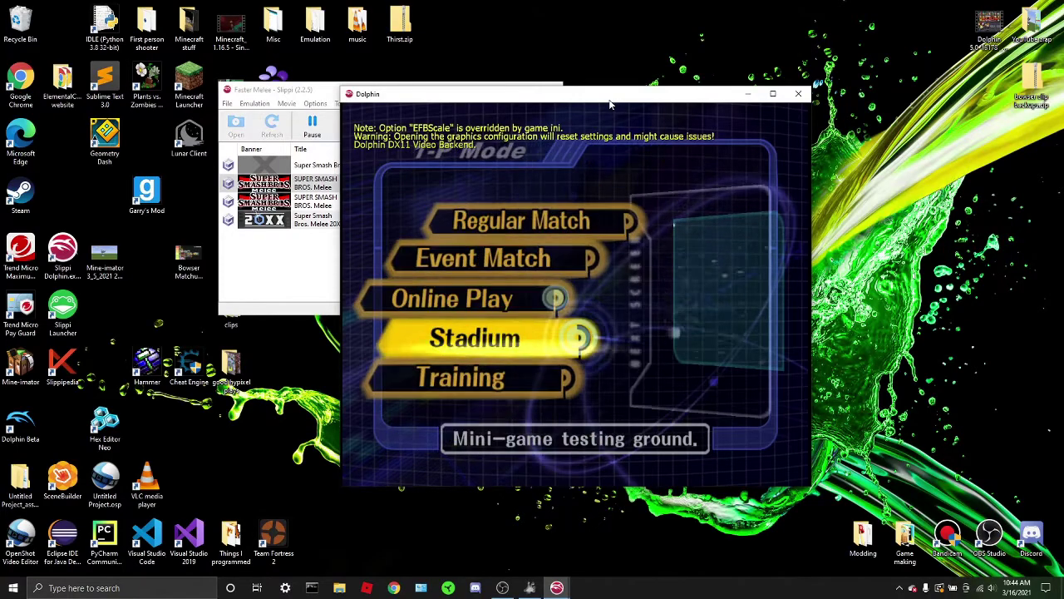
Step: Enter Training from the 1-P Mode menu and pick Falco as the player character against Fox
key(Down)
key(x)
key(z)
key(Left)
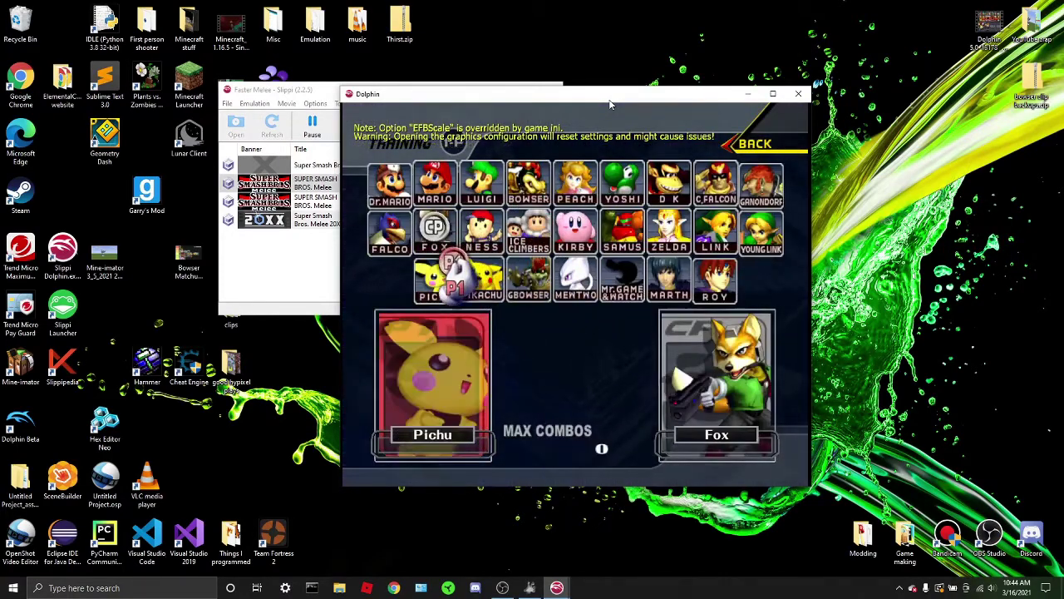
key(Left)
key(Up)
key(x)
Step: Choose Final Destination as the stage and start the training match
key(Return)
key(Right)
key(Up)
key(x)
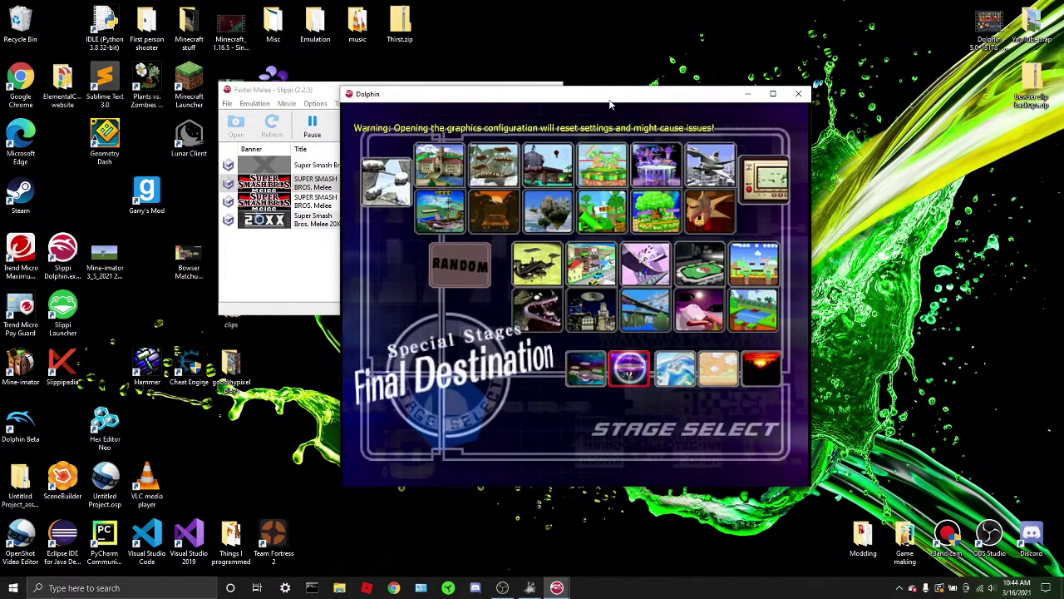
key(x)
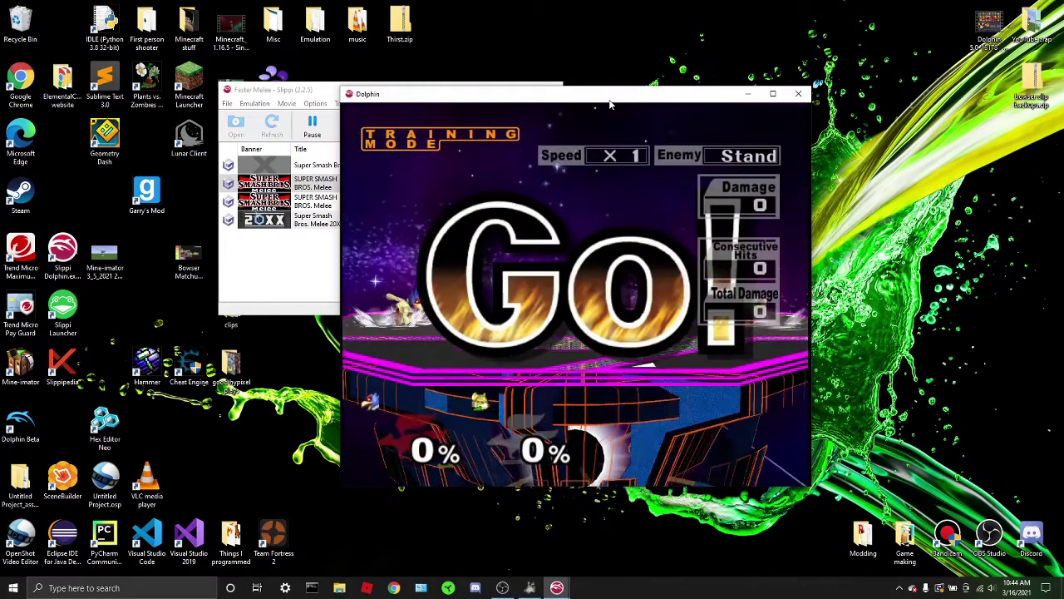
Step: Move Falco toward Fox and set CP Damage to 51 in the training settings
key(Up)
key(Right)
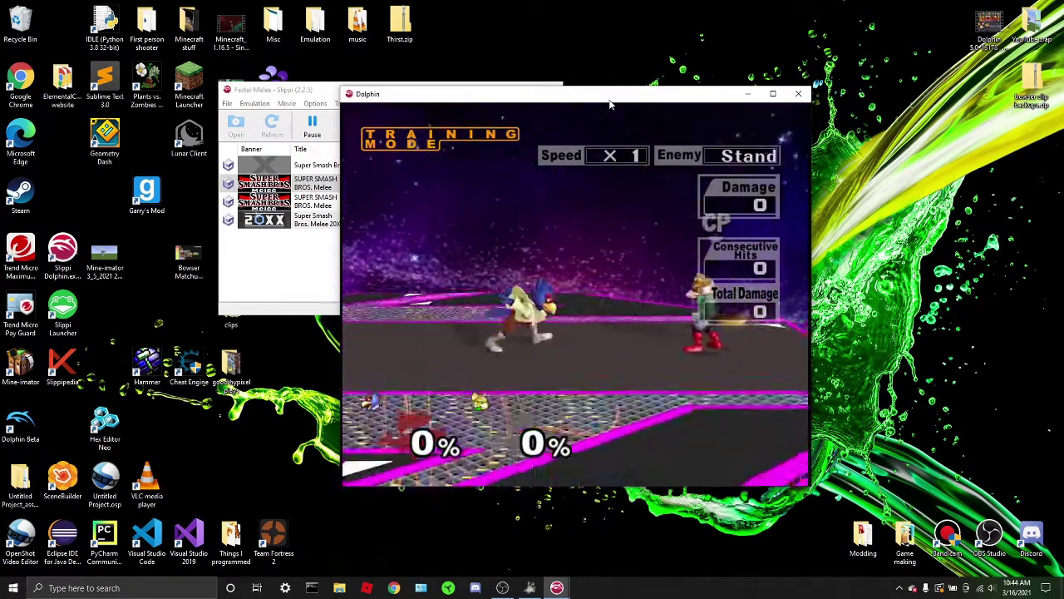
key(Return)
key(Down)
key(Down)
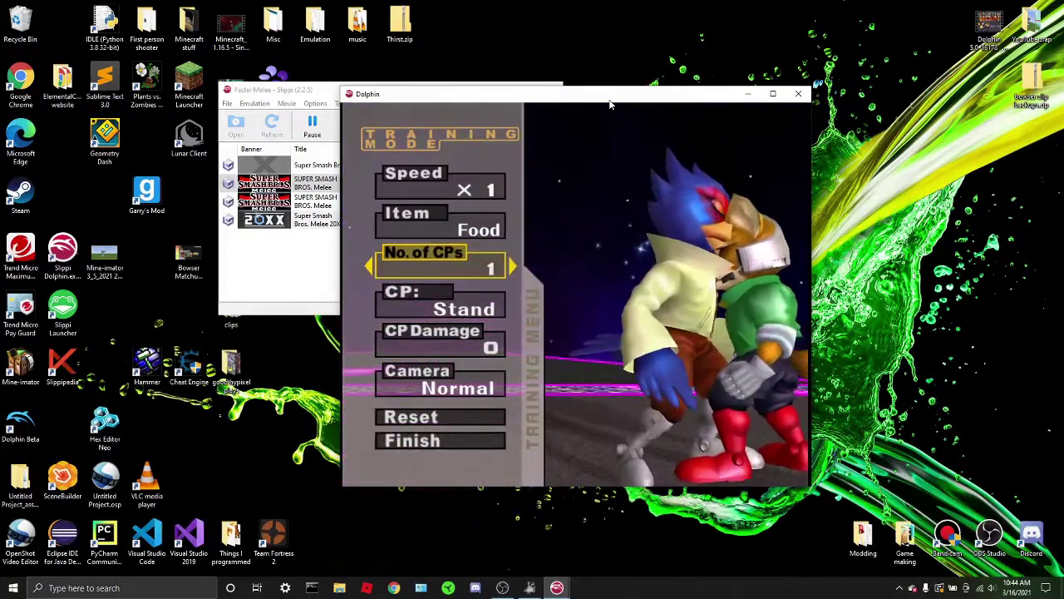
key(Down)
key(Down)
key(Right)
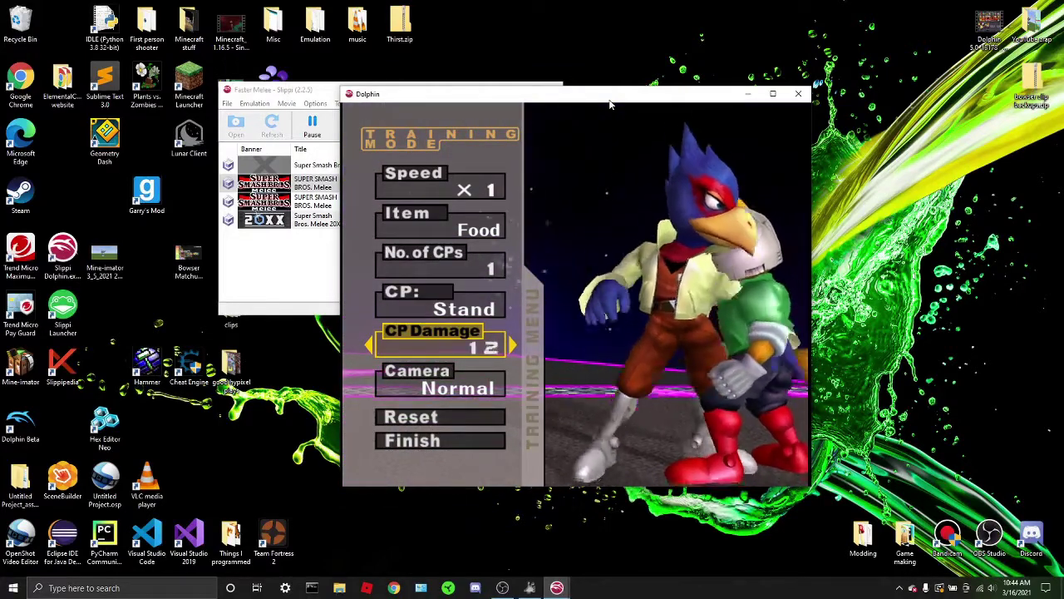
key(Right)
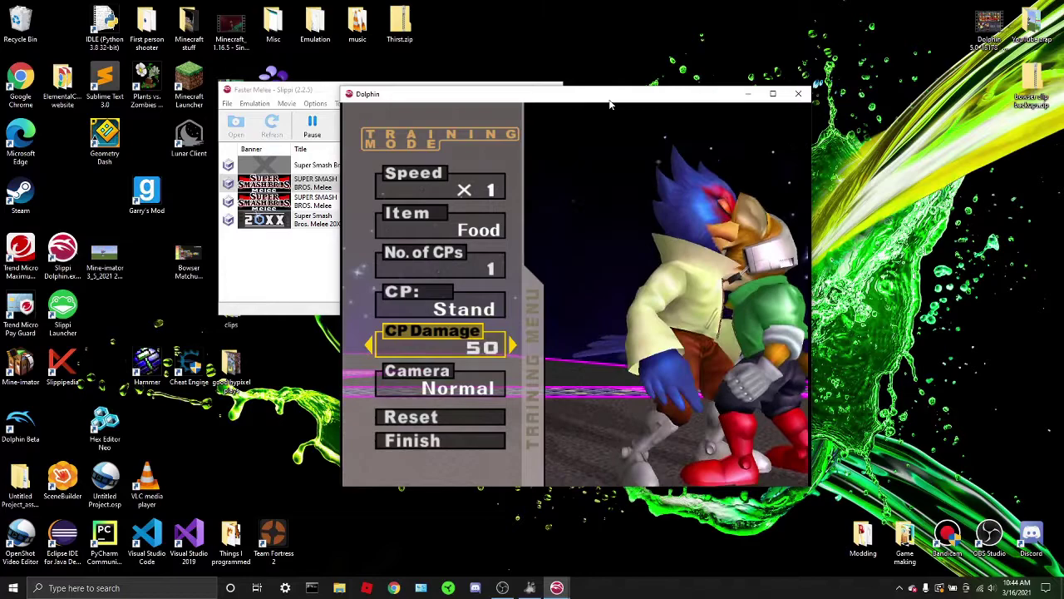
key(Right)
key(Return)
Step: Attack the standing Fox with Falco to test the edited Down-Air hitboxes
key(x)
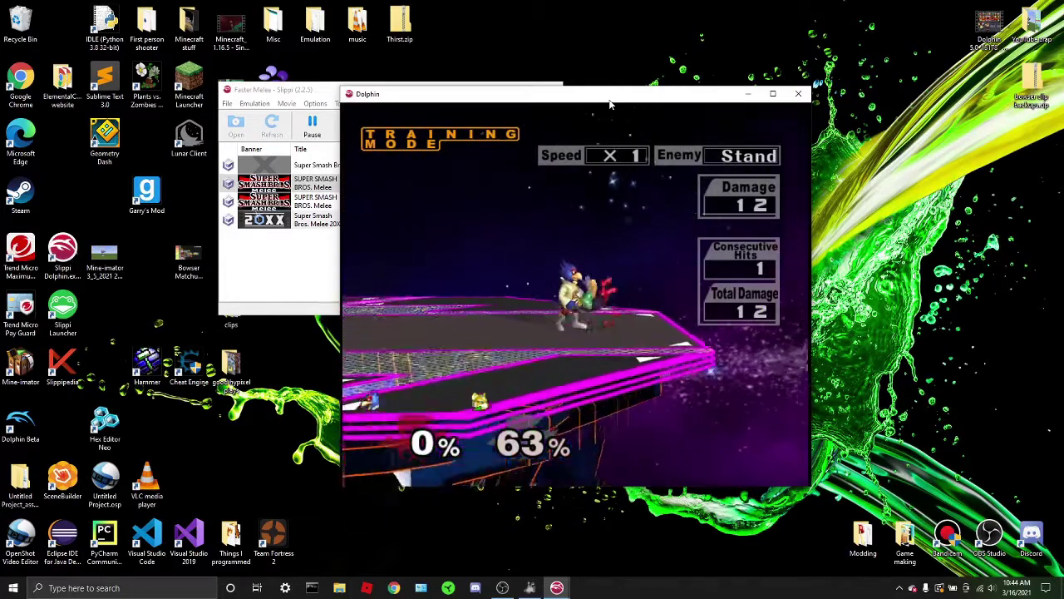
key(x)
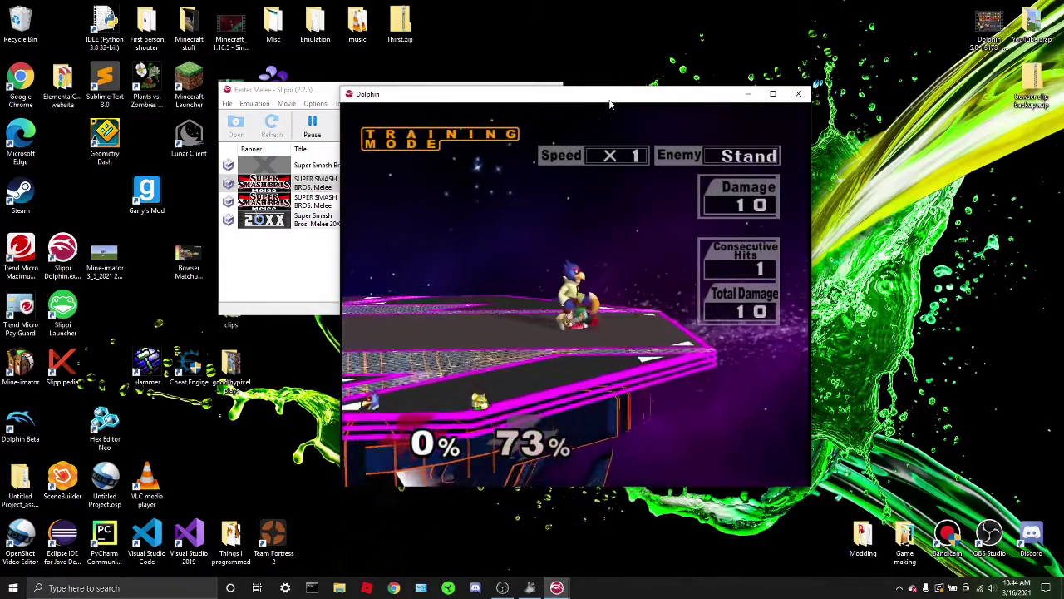
key(x)
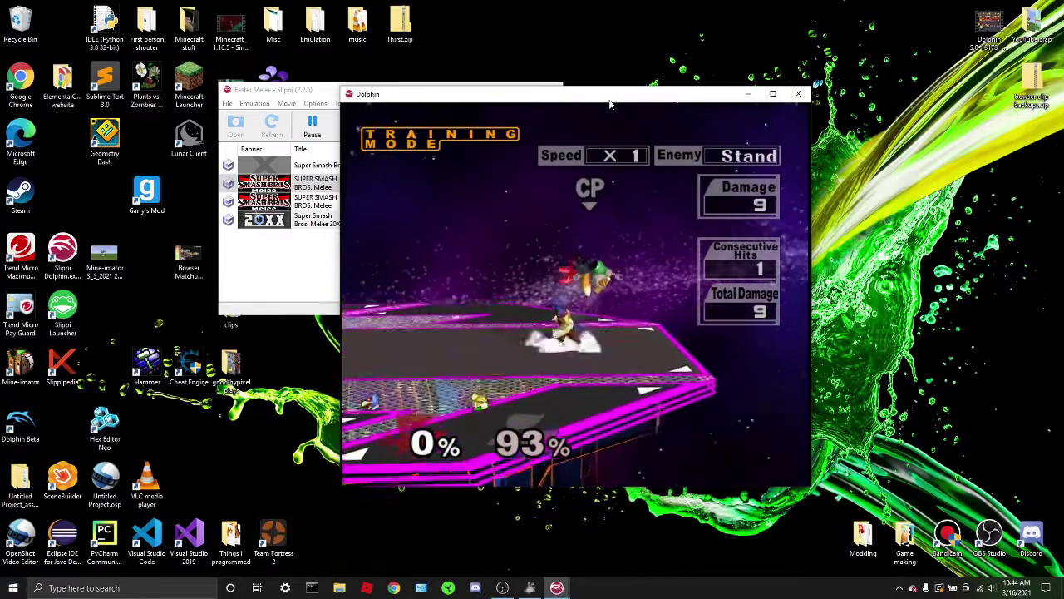
Step: Set the CP behaviour to Jump in the training settings and resume the match
key(Return)
key(Right)
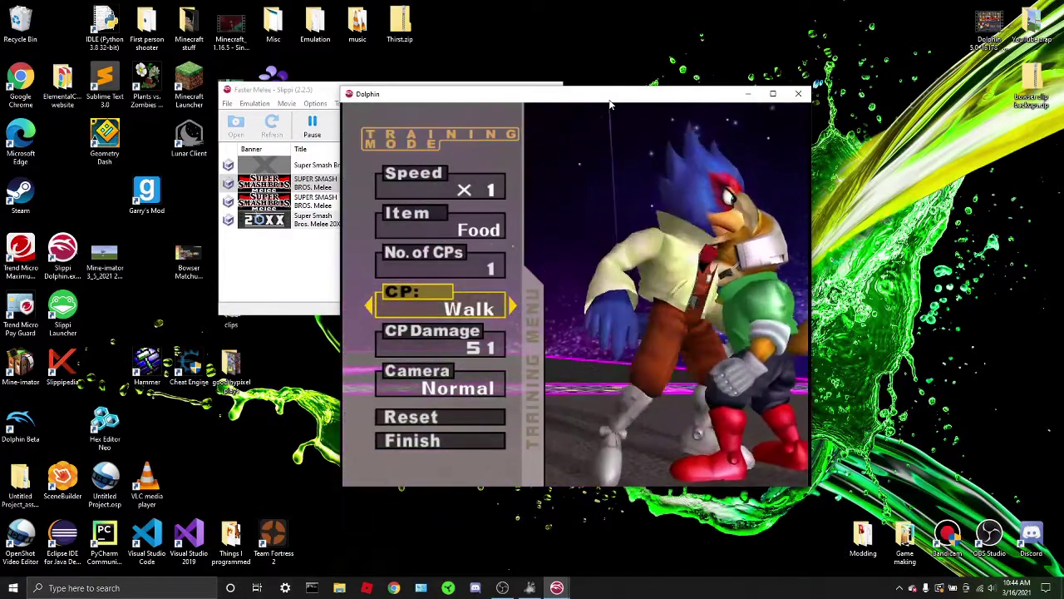
key(Right)
key(Return)
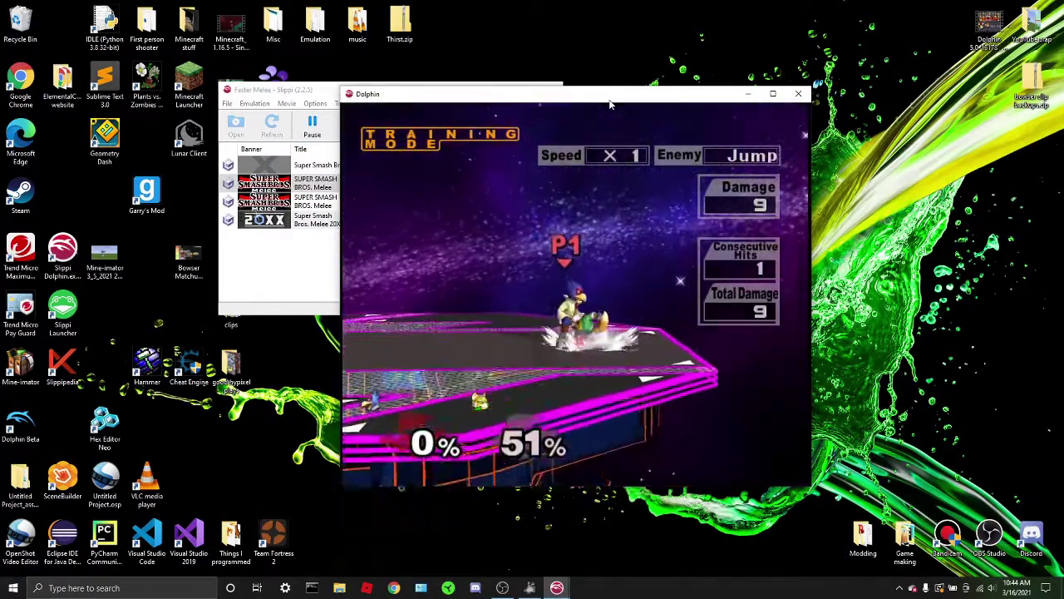
Step: Attack the jumping Fox repeatedly with Falco to test the edited Down-Air hitboxes
key(x)
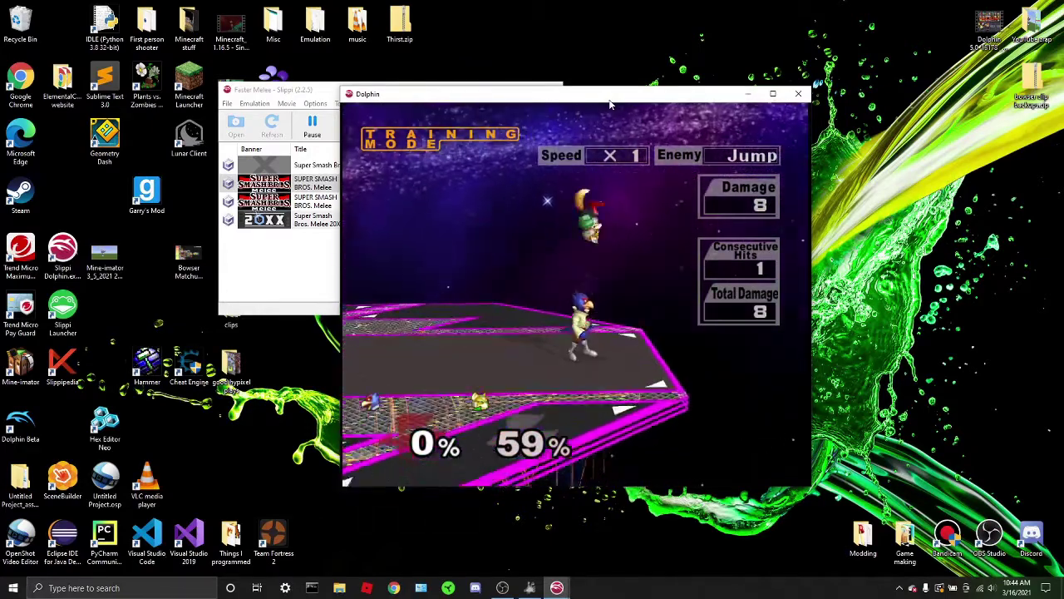
key(x)
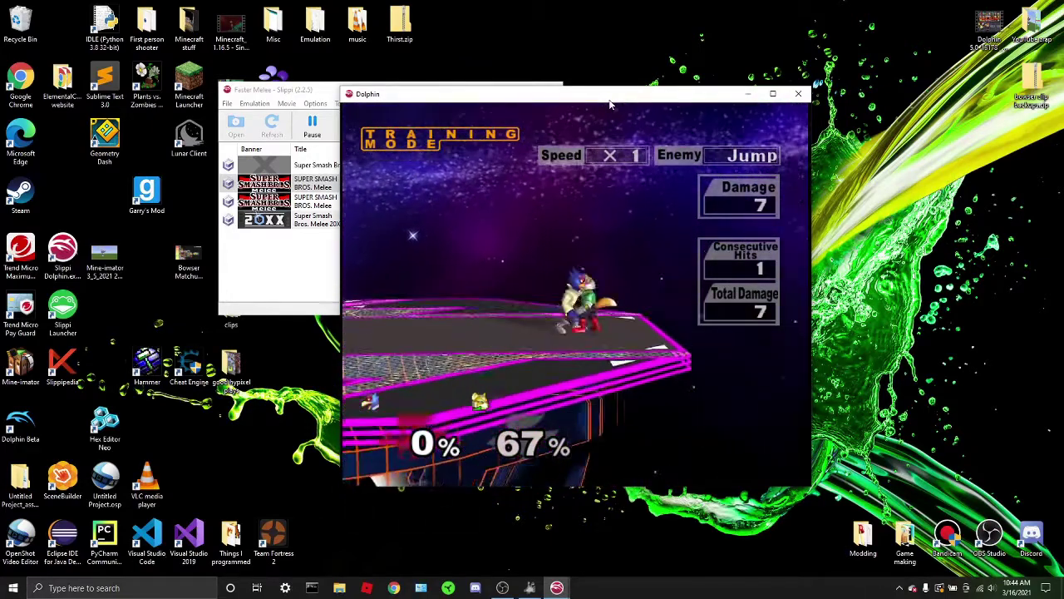
key(c)
key(z)
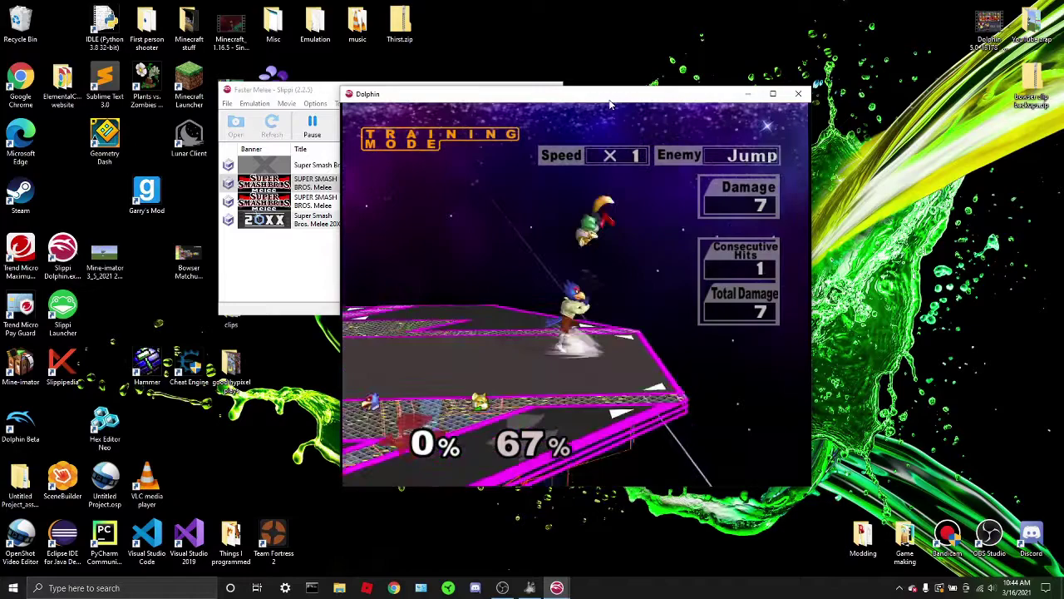
key(x)
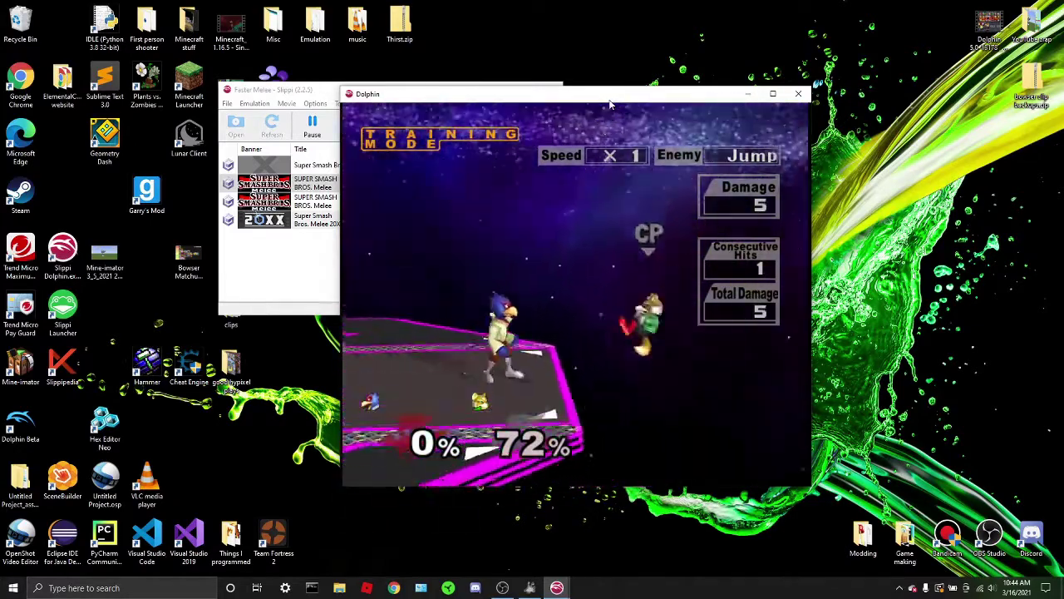
key(c)
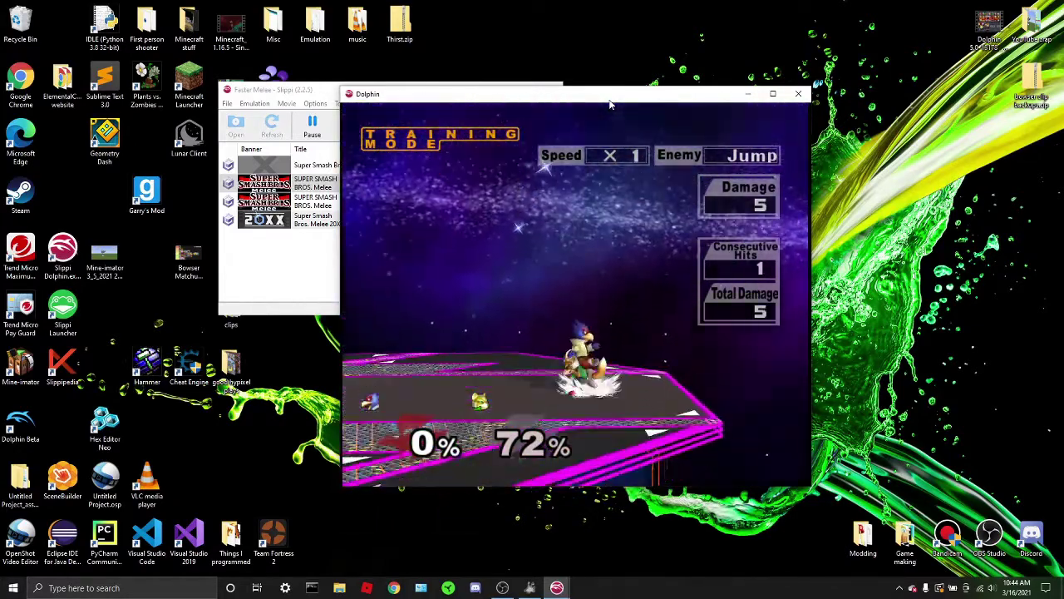
key(c)
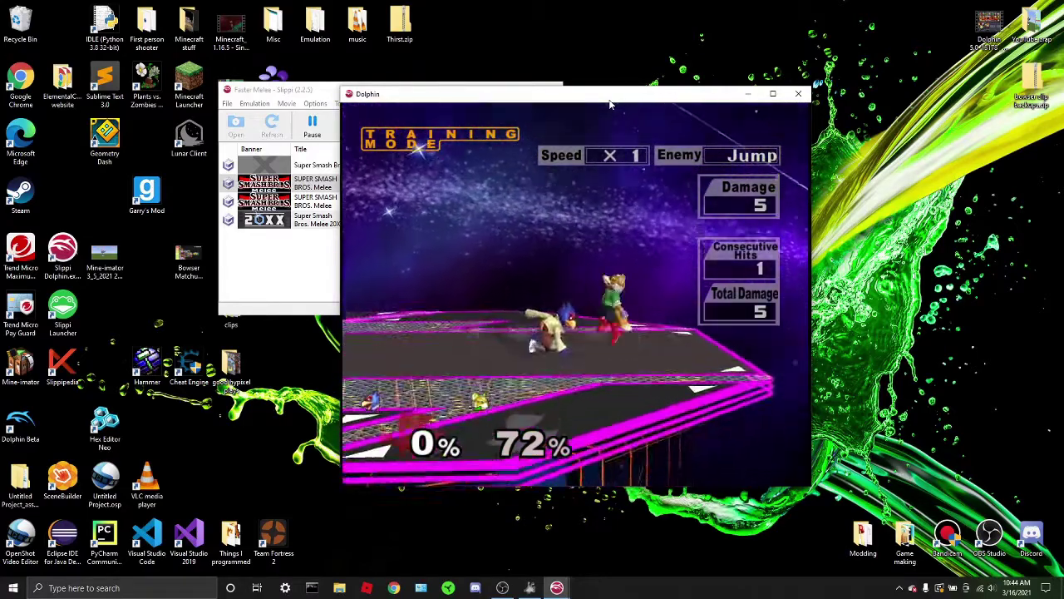
key(c)
key(c)
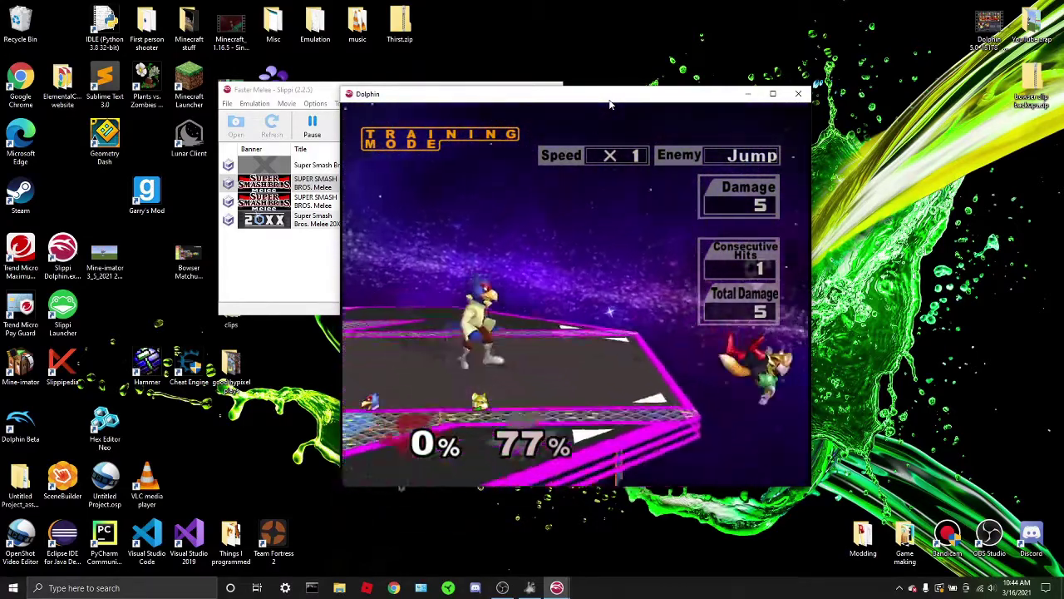
Step: Finish the Falco training match from the training settings
key(Return)
key(Up)
key(Up)
key(Up)
key(Up)
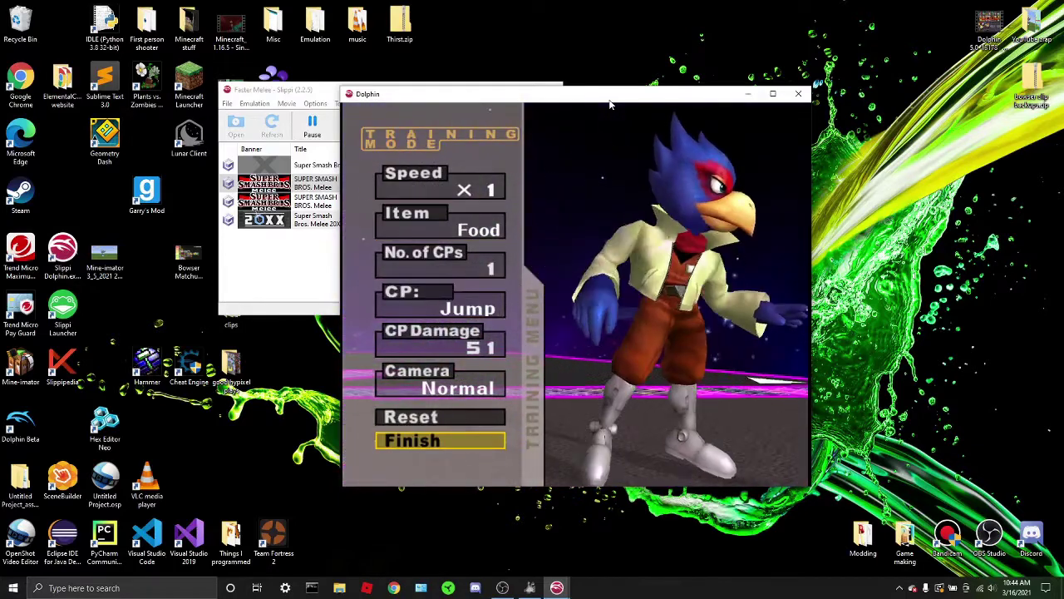
key(x)
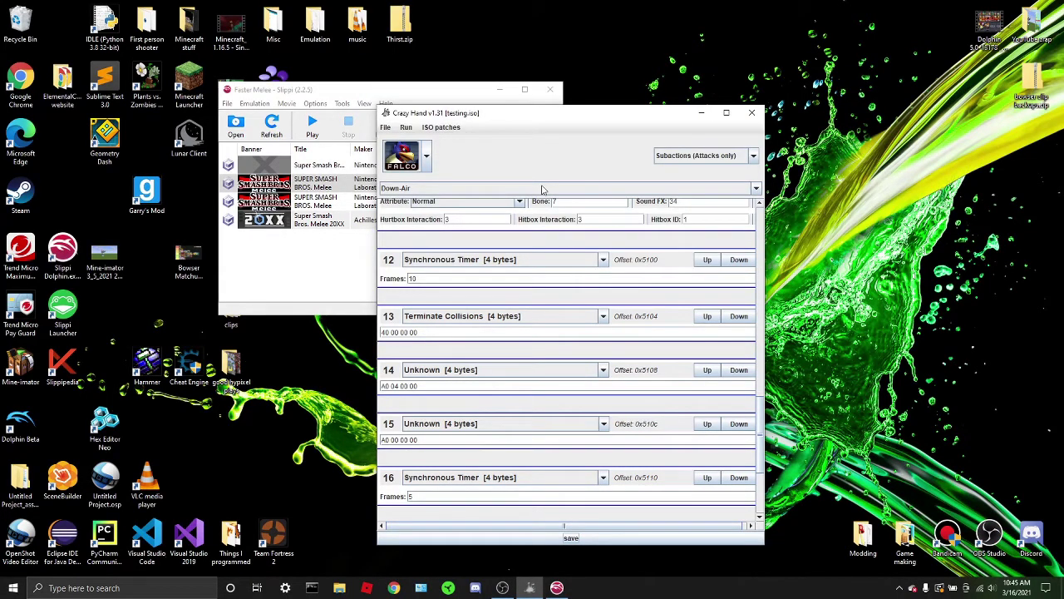
Step: Switch the edited character in Crazy Hand to Roy and select his Down-Air subaction
click(407, 163)
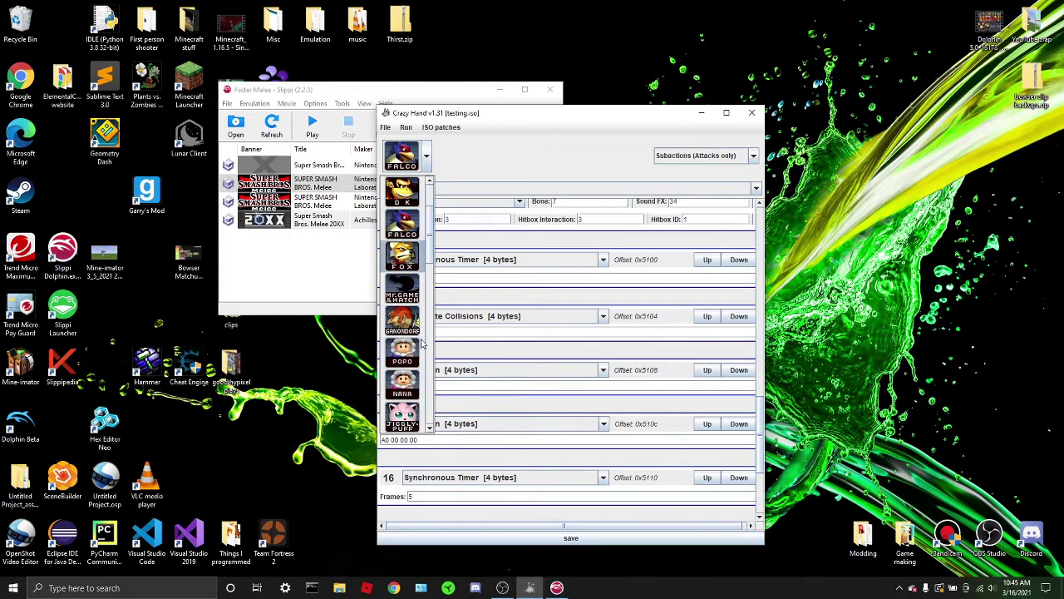
scroll(421, 343, down, 2)
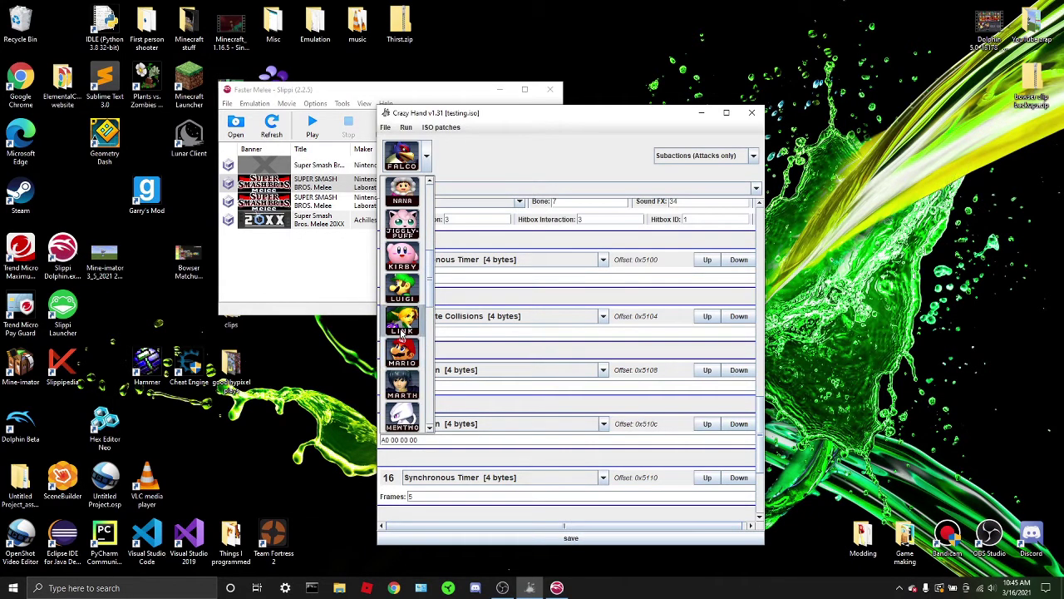
scroll(401, 333, down, 3)
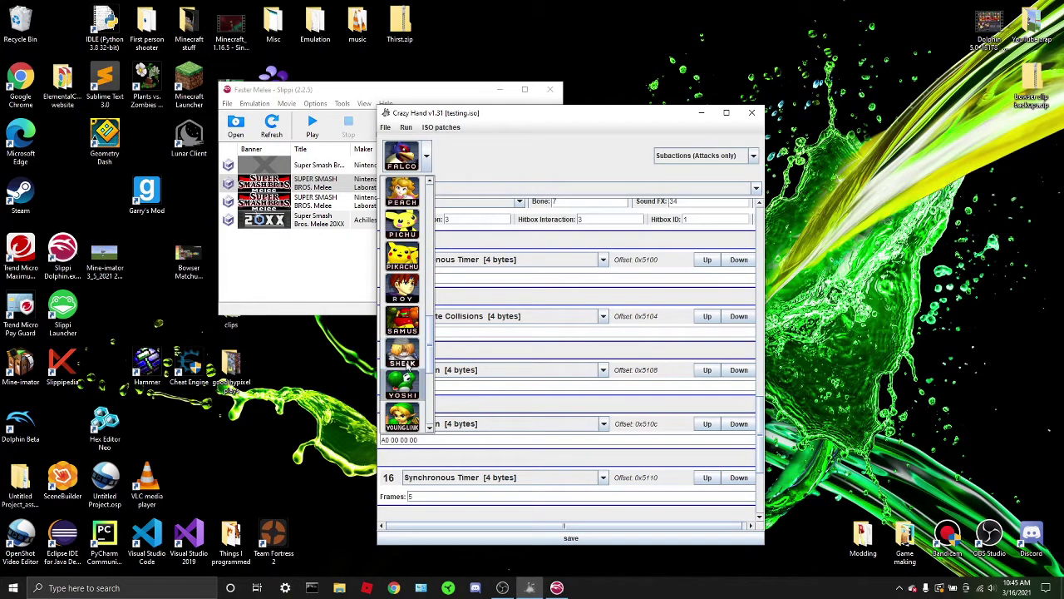
click(401, 287)
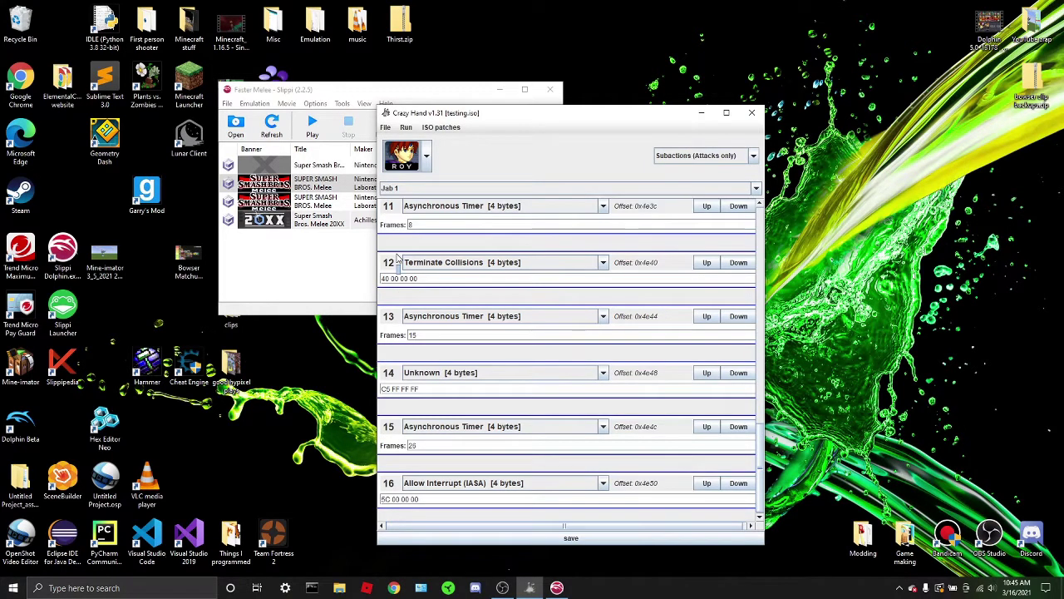
click(463, 190)
scroll(457, 234, down, 2)
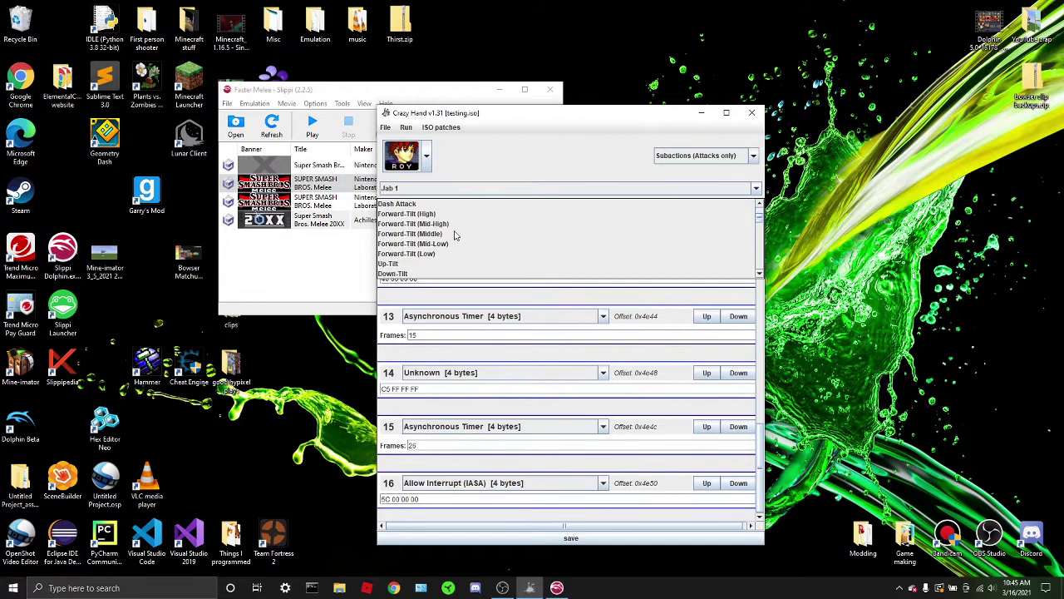
scroll(426, 250, down, 3)
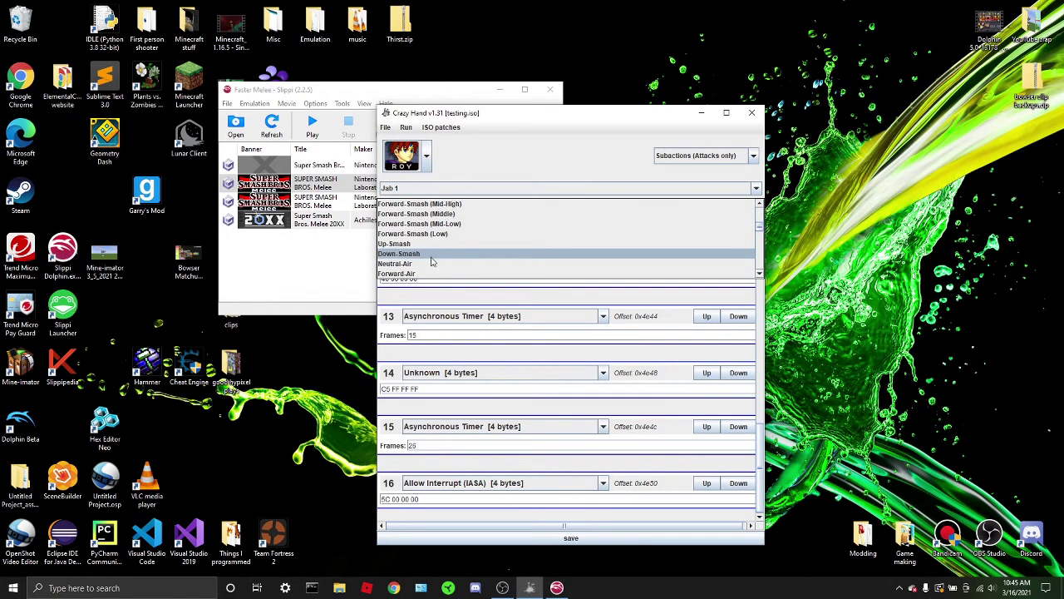
scroll(432, 261, down, 1)
click(427, 275)
Step: Set the angle of hitboxes 7 and 8 in Roy's Down-Air to 290
scroll(440, 279, down, 2)
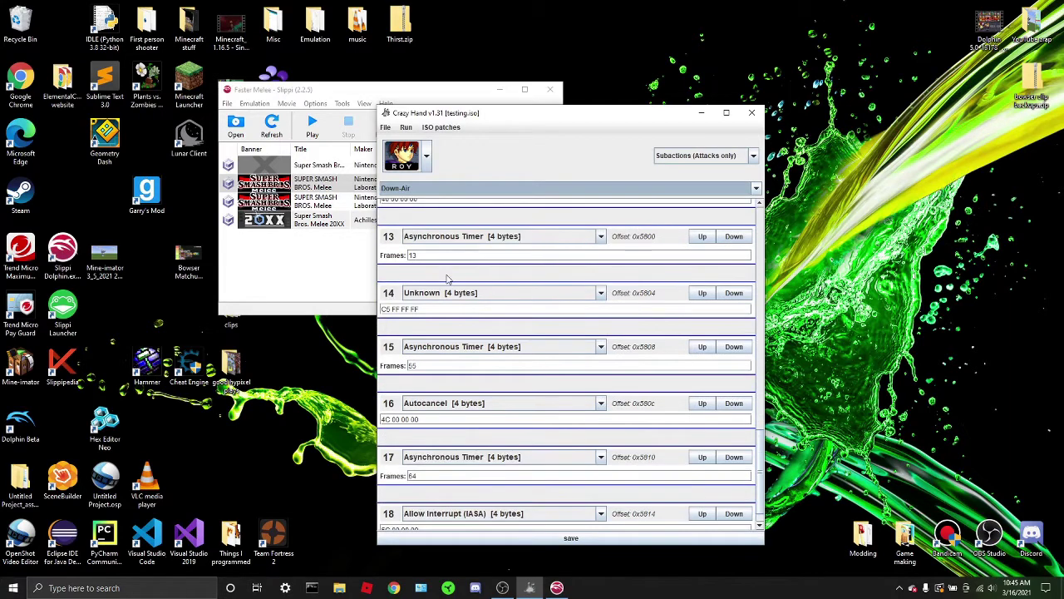
scroll(449, 274, up, 5)
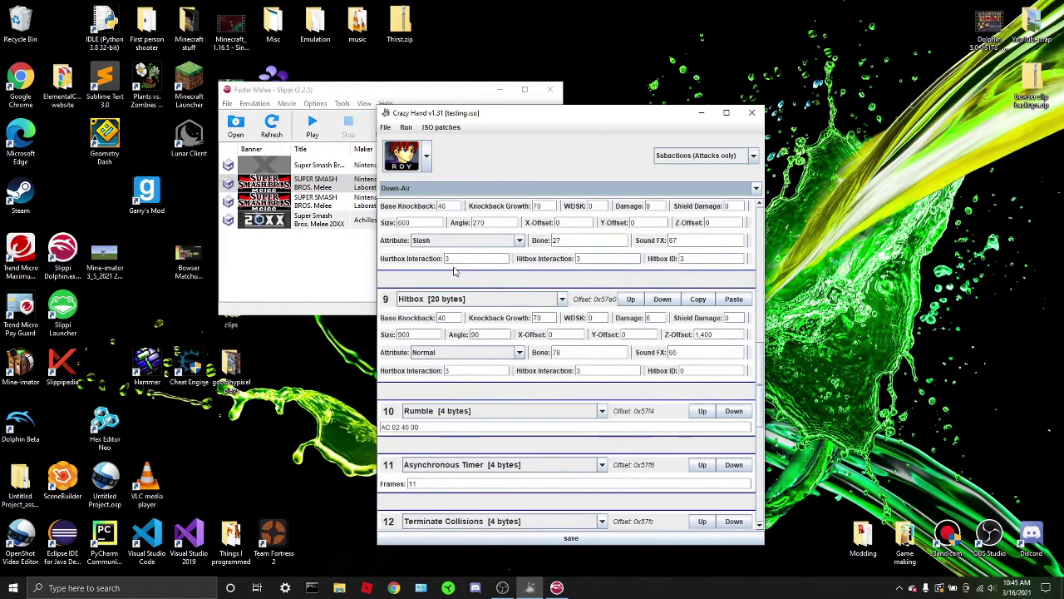
scroll(456, 273, up, 3)
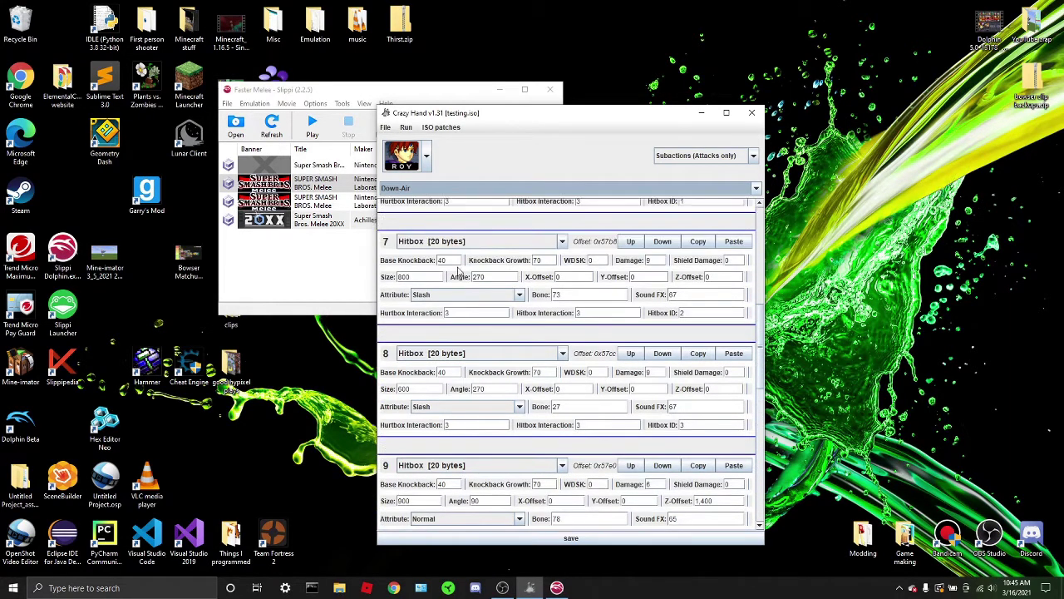
scroll(457, 271, up, 2)
double_click(496, 376)
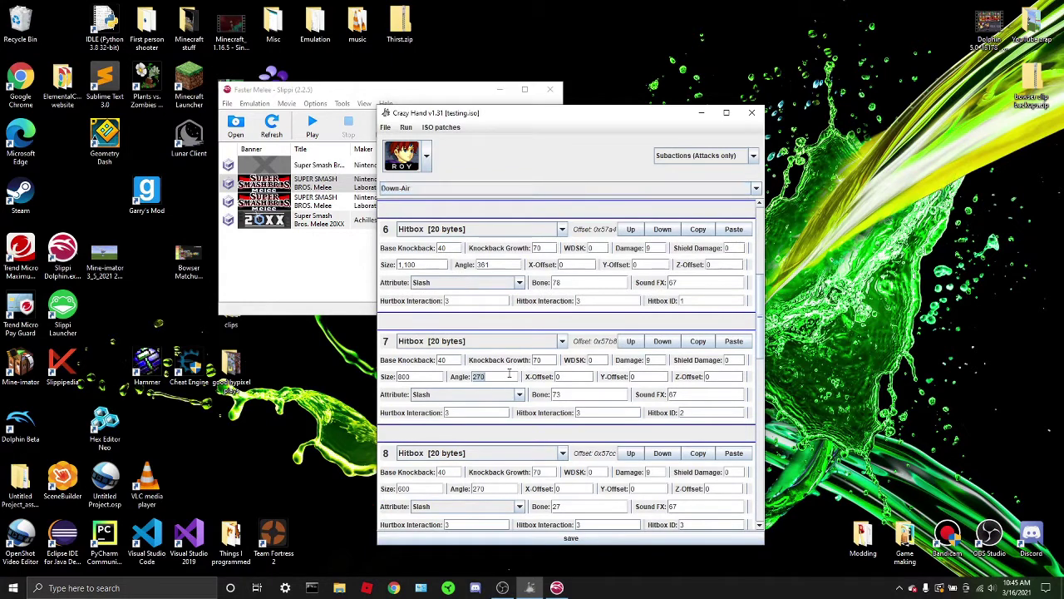
scroll(510, 373, up, 2)
scroll(507, 383, down, 2)
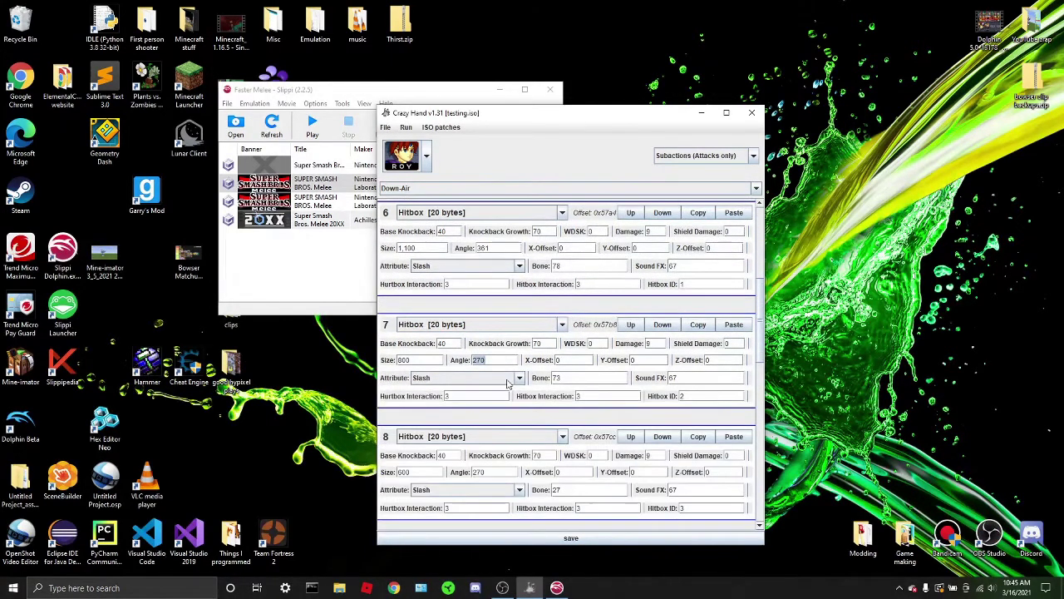
text(290)
double_click(512, 471)
text(2)
scroll(536, 459, down, 3)
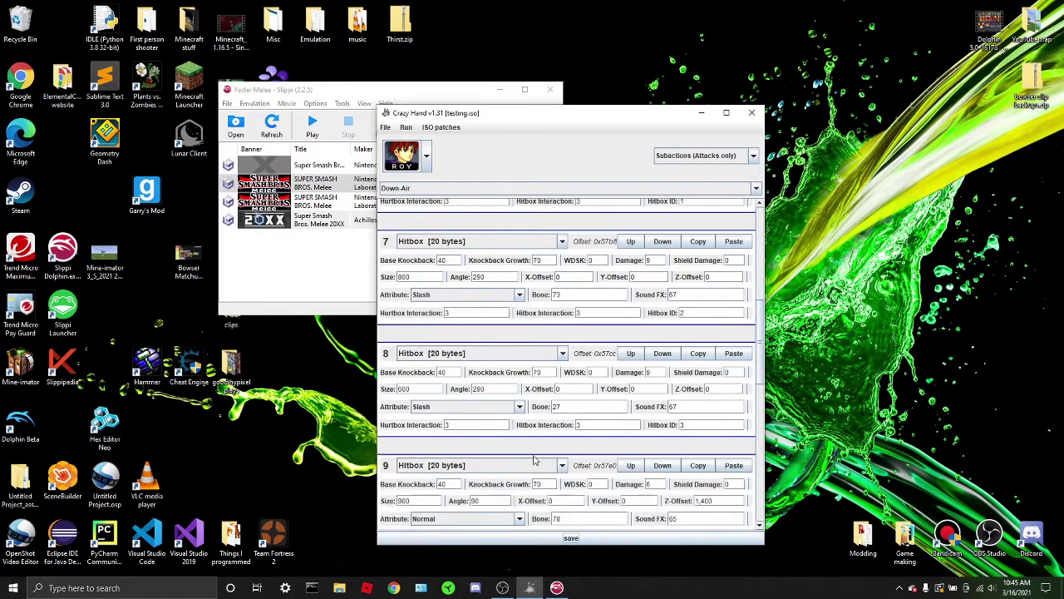
scroll(535, 459, down, 2)
Step: Minimize Crazy Hand and open Training mode's character selection in the Dolphin game window
click(701, 113)
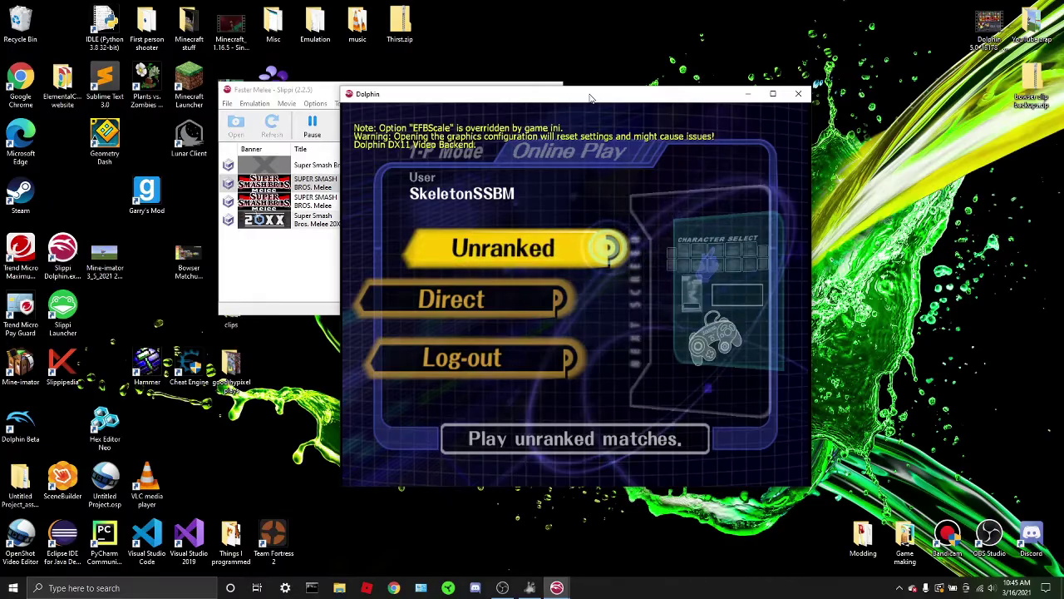
key(Down)
key(Down)
key(x)
key(Up)
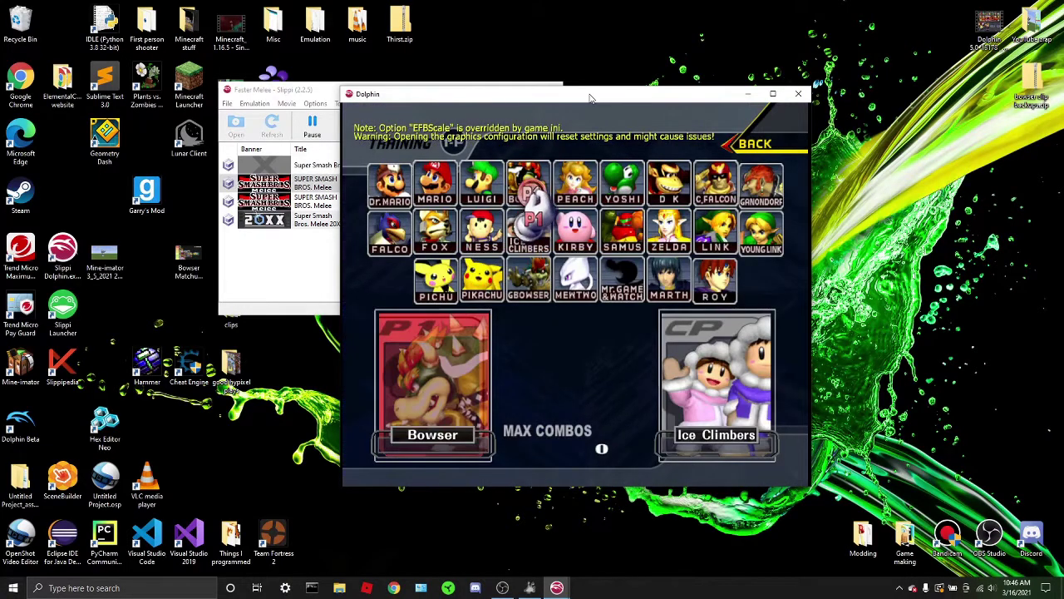
Step: Choose Roy as the P1 fighter, leaving Ice Climbers as the CP opponent
key(Right)
key(Right)
key(Down)
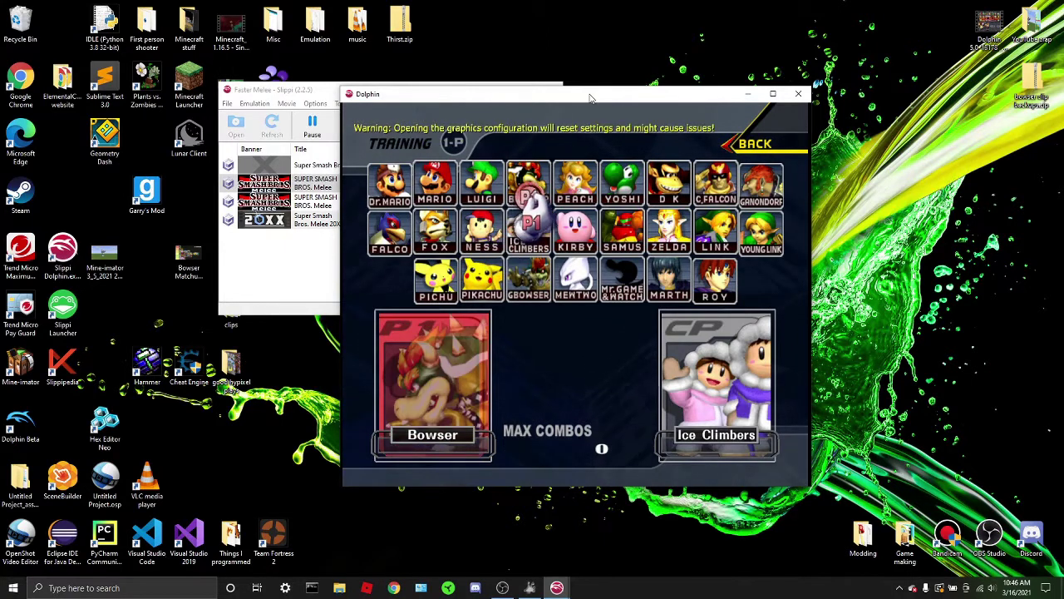
key(Right)
key(Down)
key(Right)
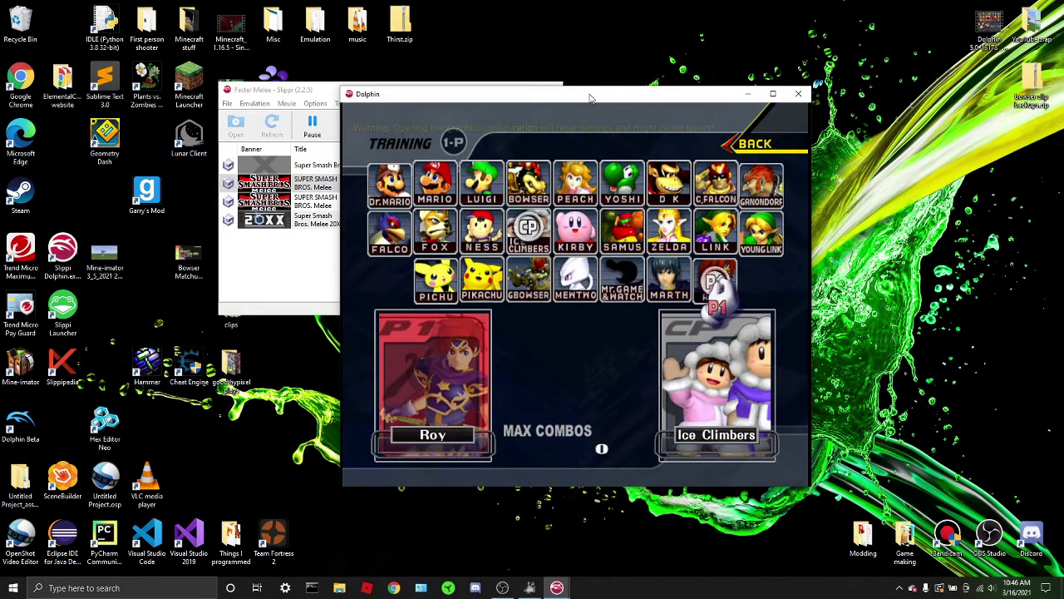
key(c)
key(c)
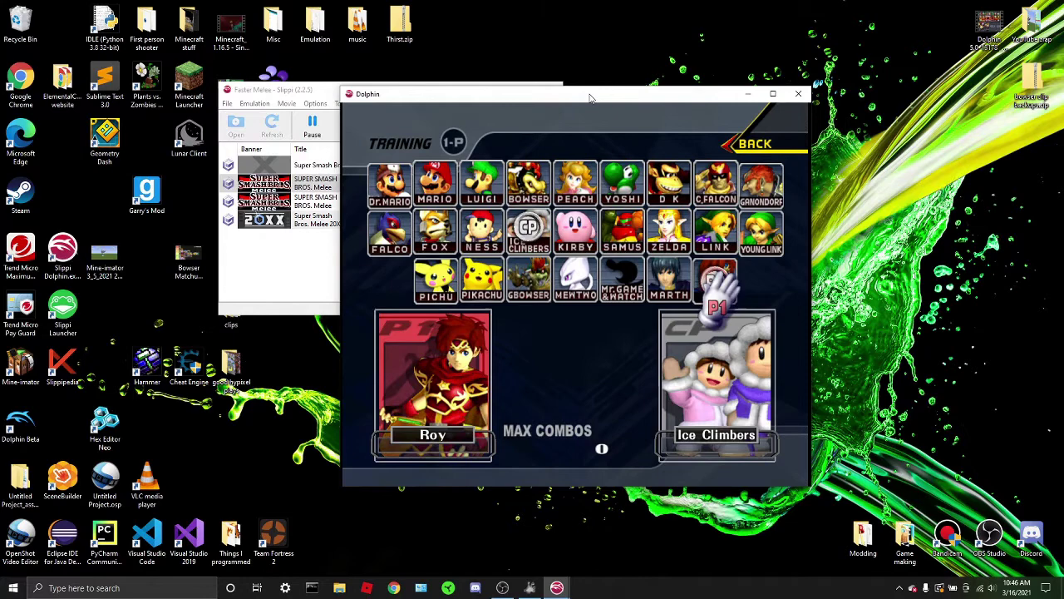
Step: Start the training match on Final Destination with CP behaviour set to Jump and CP Damage set to 40
key(Return)
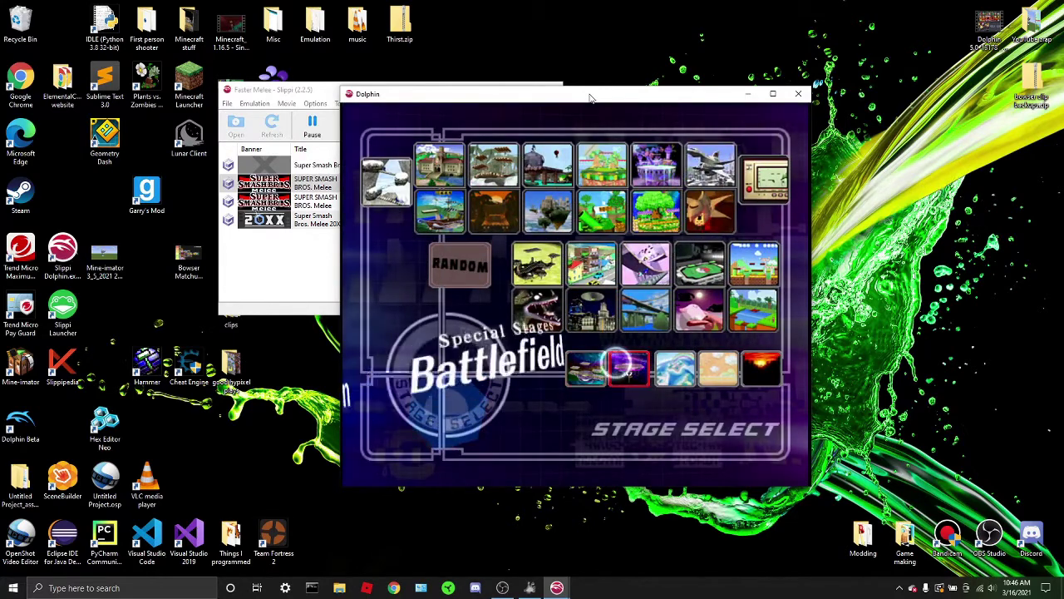
key(x)
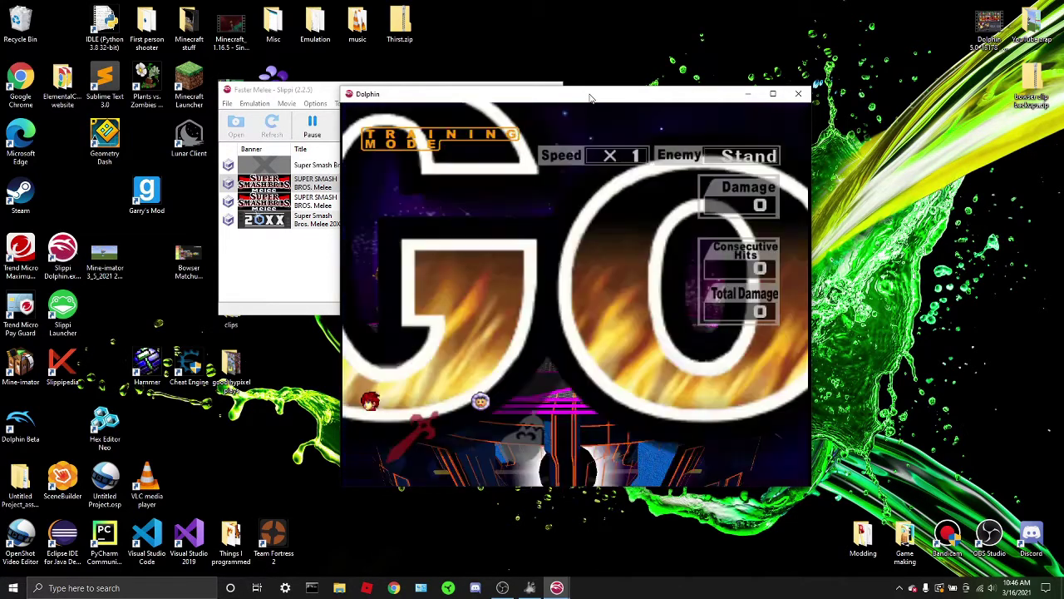
key(Return)
key(Down)
key(Down)
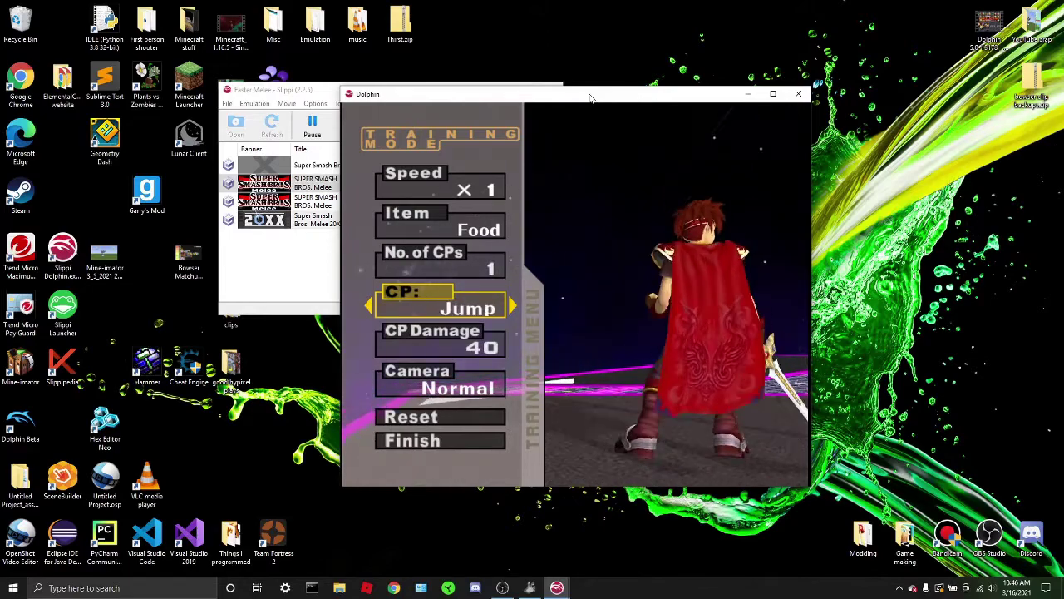
key(Return)
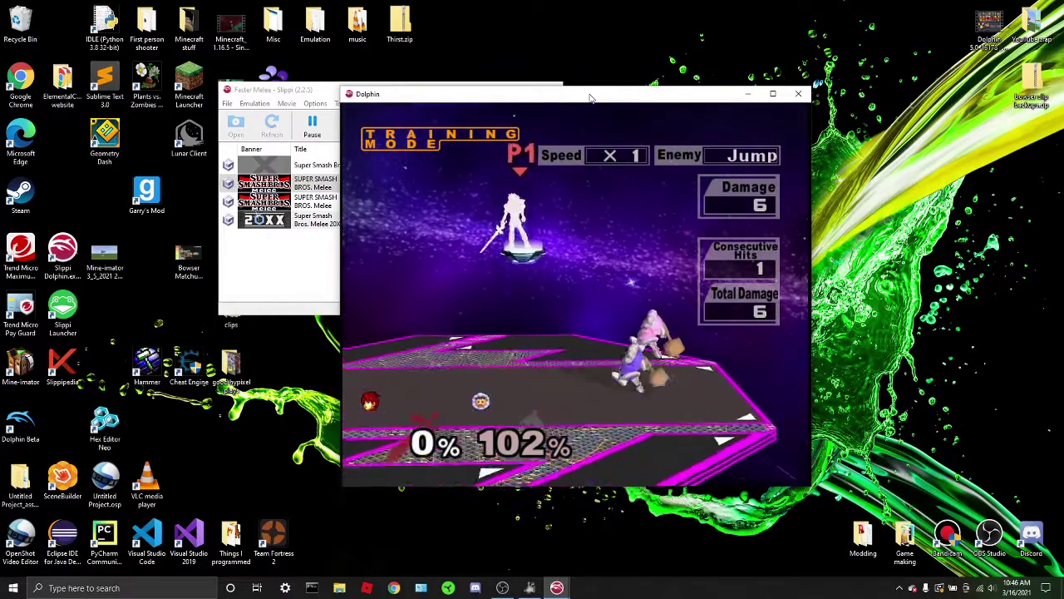
Step: End Roy's training match and return to the character selection
key(Return)
key(Up)
key(Up)
key(Up)
key(Up)
key(x)
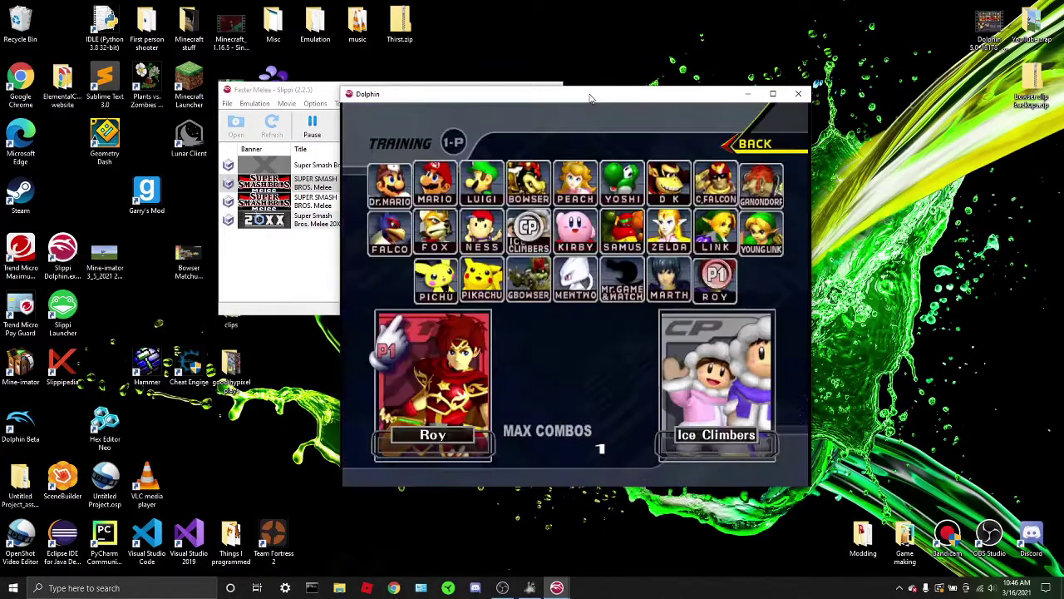
key(Up)
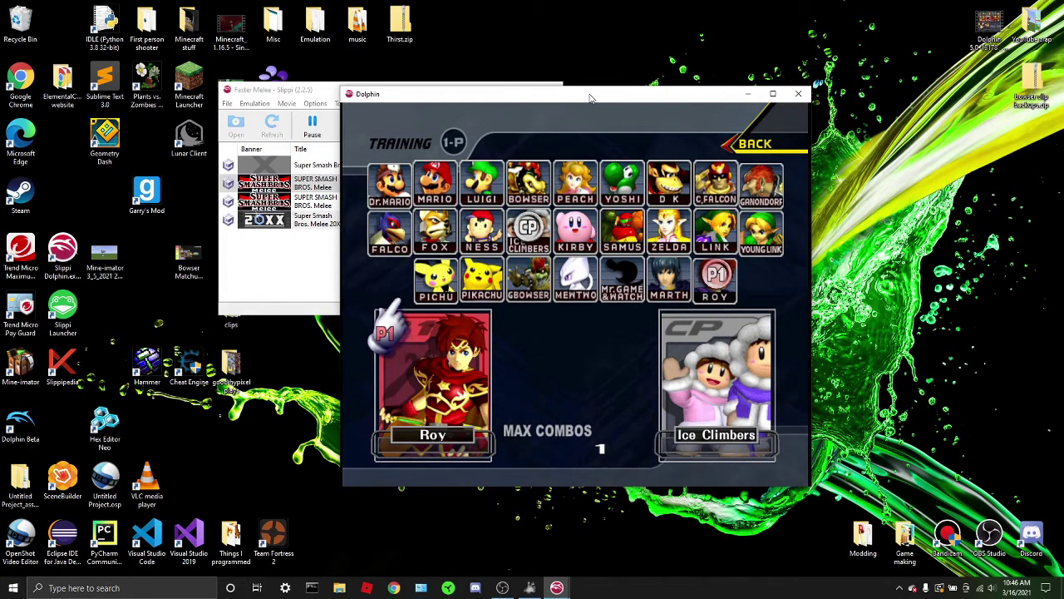
key(Right)
key(Up)
key(Up)
key(Left)
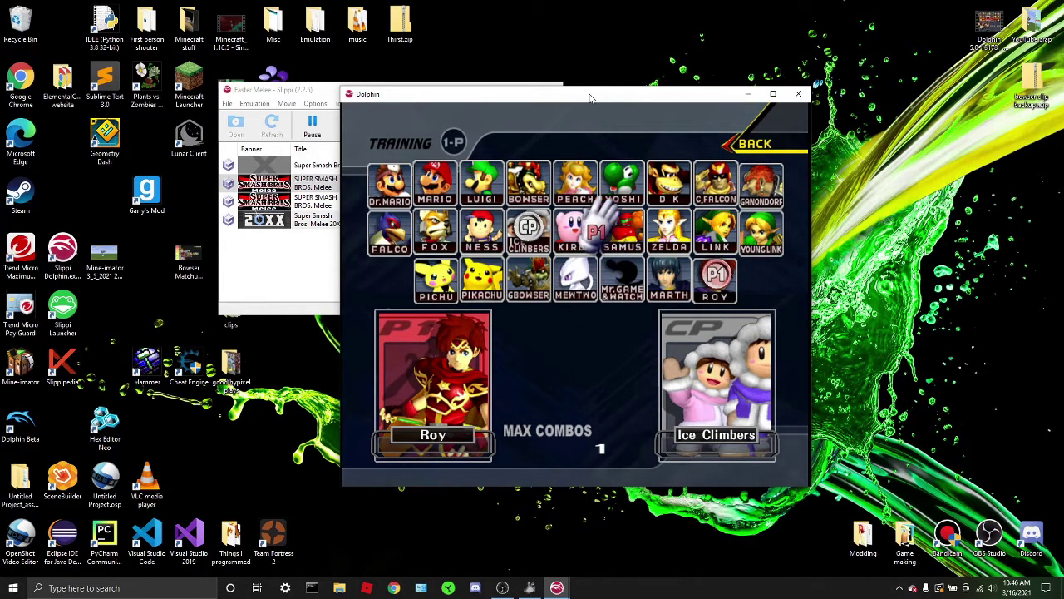
key(z)
key(Right)
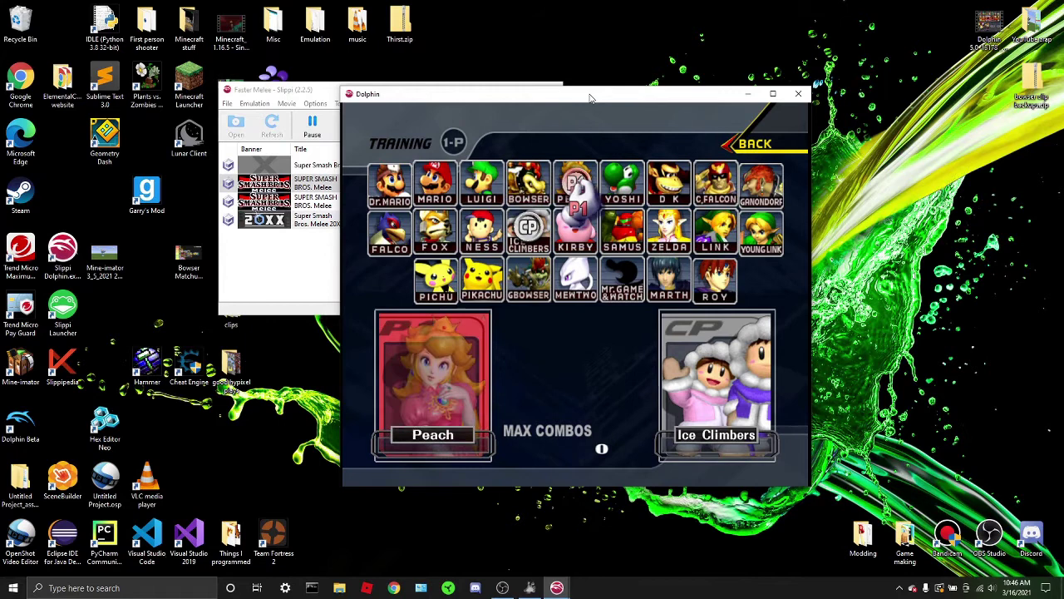
key(Left)
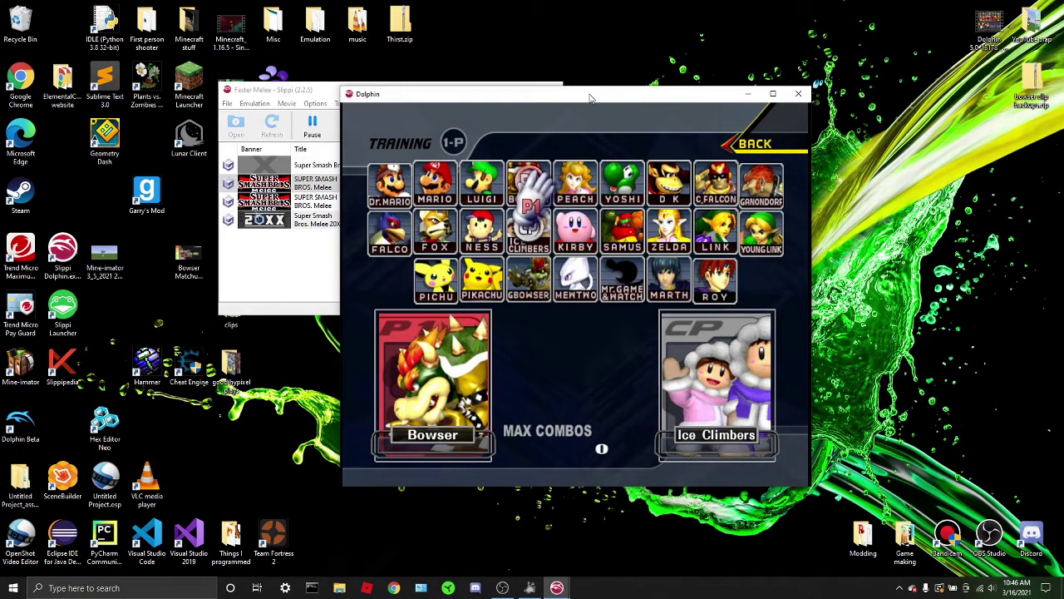
key(Down)
key(Left)
key(Up)
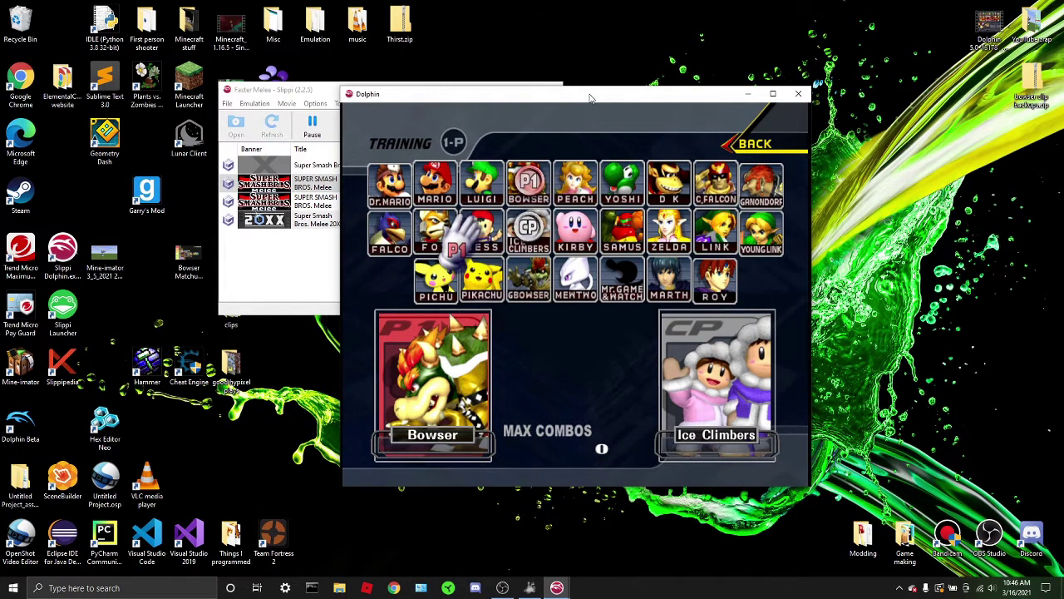
key(Right)
key(Up)
key(z)
key(x)
key(z)
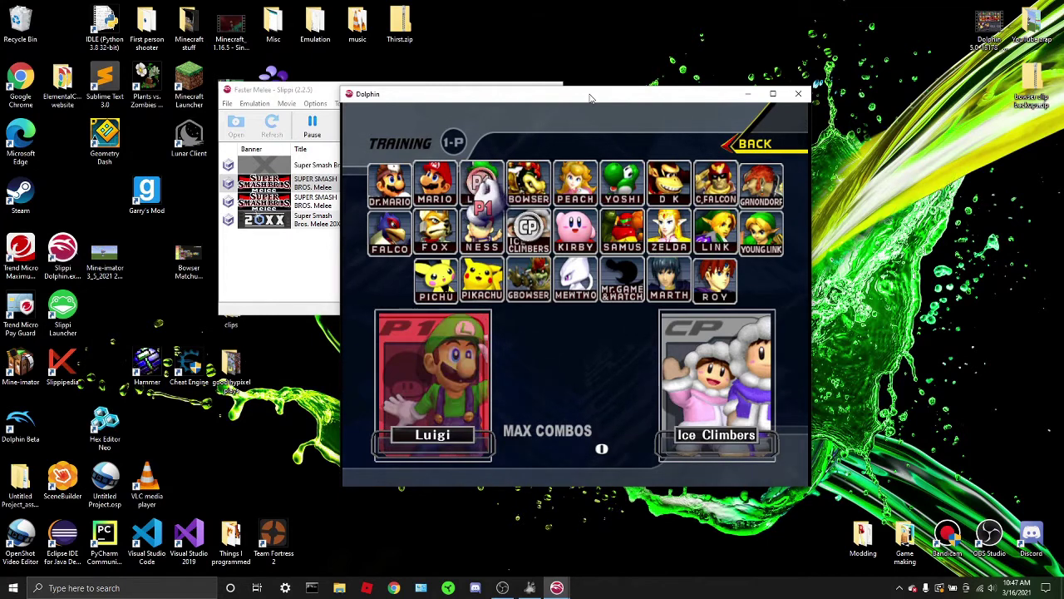
key(x)
key(z)
key(Right)
key(Up)
key(Down)
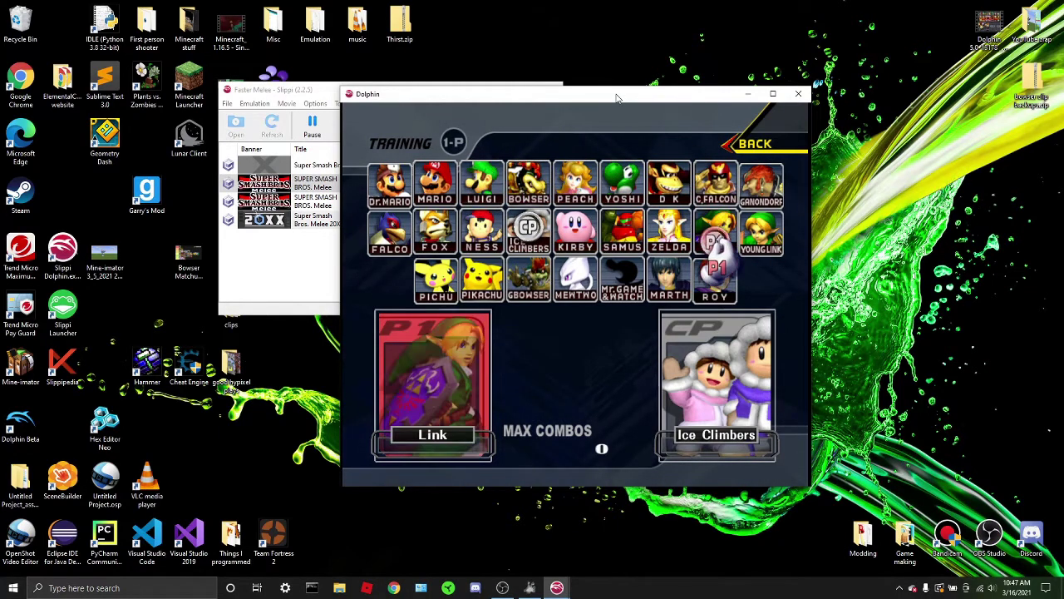
key(Left)
key(Up)
key(Left)
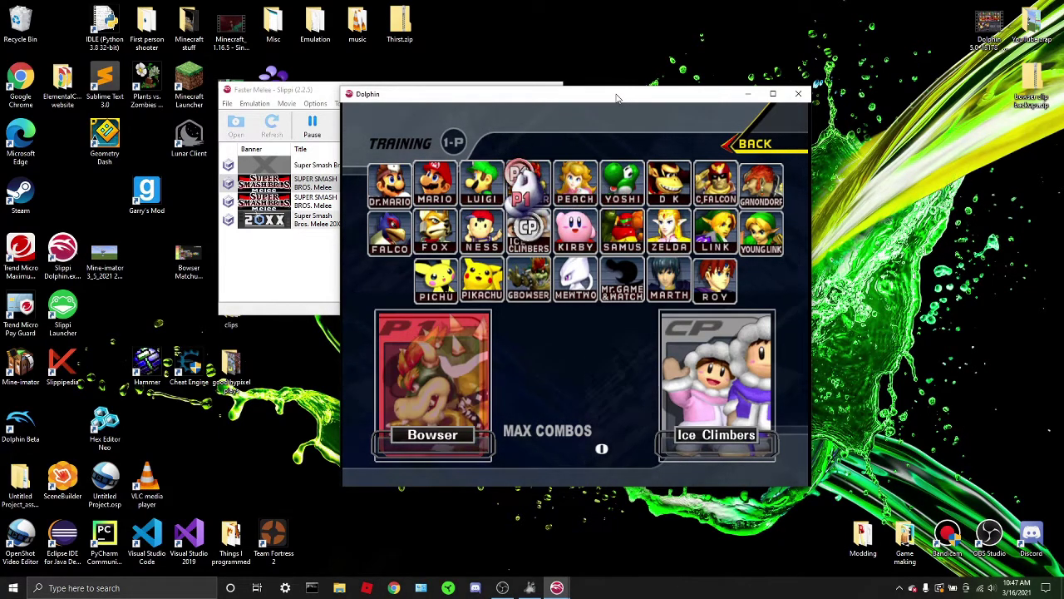